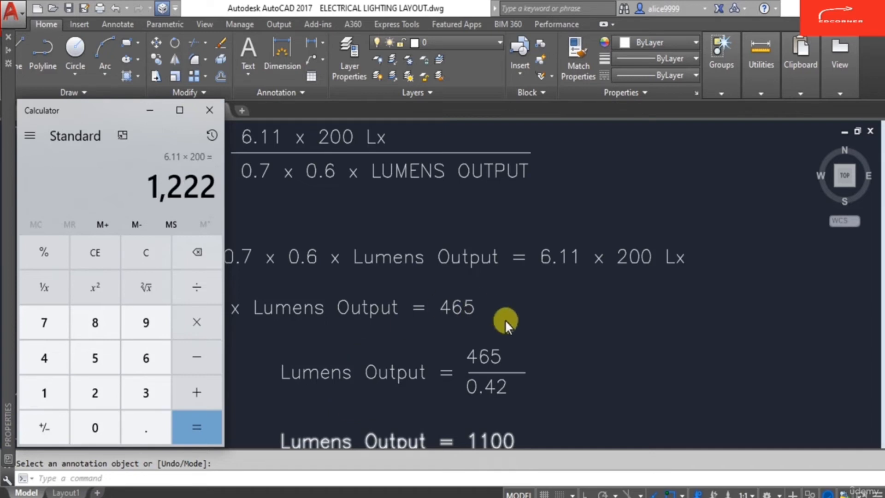
# Edit the "1.68 x Lumens Output" equation so its right-hand side reads 1222.
pyautogui.press('Escape')
pyautogui.doubleClick(463, 308)
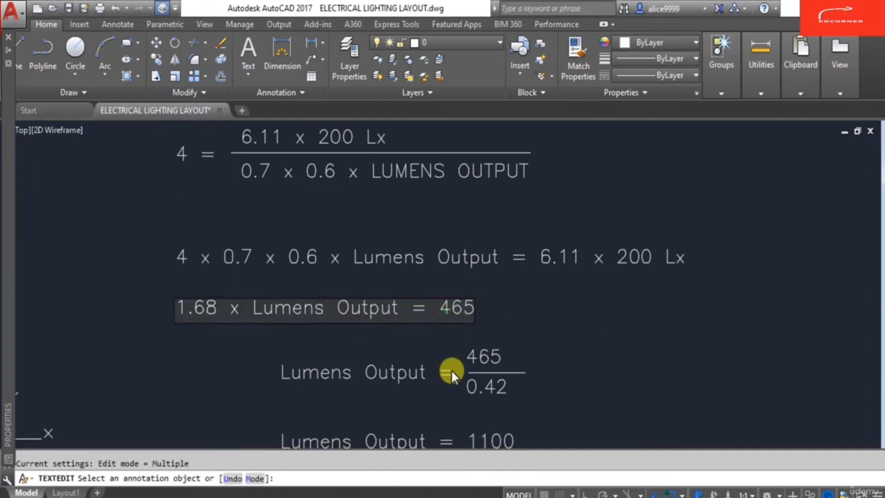
pyautogui.hotkey('ctrl', 'Right')
pyautogui.hotkey('ctrl', 'Right')
pyautogui.hotkey('ctrl', 'Right')
pyautogui.hotkey('ctrl', 'Right')
pyautogui.hotkey('ctrl', 'Right')
pyautogui.hotkey('alt', 'Tab')
pyautogui.hotkey('alt', 'Tab')
pyautogui.press('Delete')
pyautogui.press('Delete')
pyautogui.press('Delete')
pyautogui.write('12')
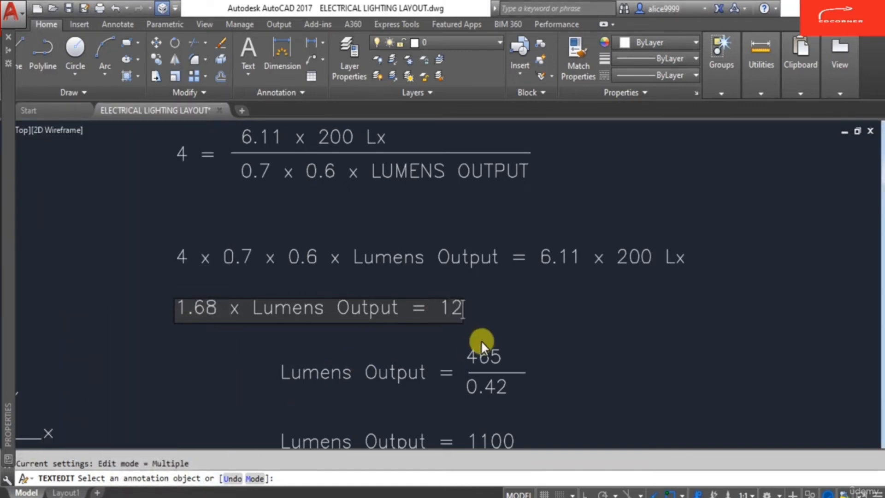
pyautogui.write('200')
pyautogui.press('BackSpace')
pyautogui.press('BackSpace')
pyautogui.write('2')
pyautogui.click(480, 340)
pyautogui.scroll(-1, 480, 258)
pyautogui.press('Escape')
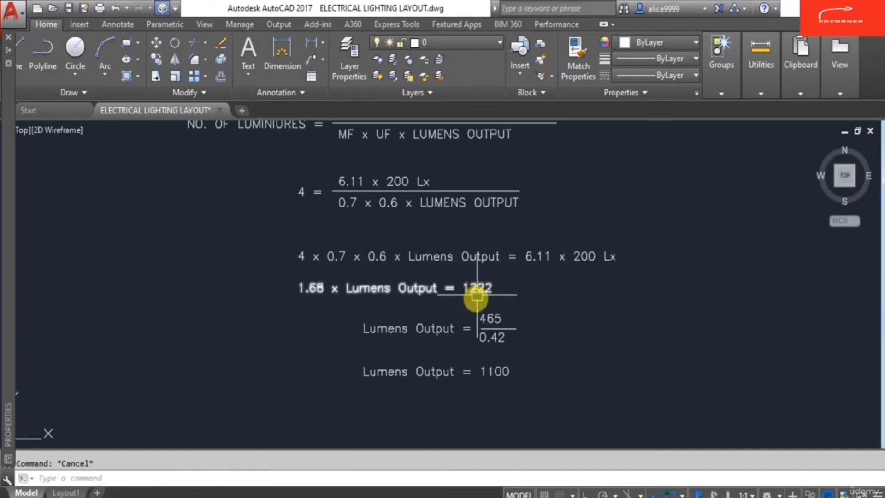
# Change the numerator of the Lumens Output fraction to 1222.
pyautogui.scroll(1, 475, 298)
pyautogui.scroll(-1, 539, 245)
pyautogui.scroll(1, 492, 293)
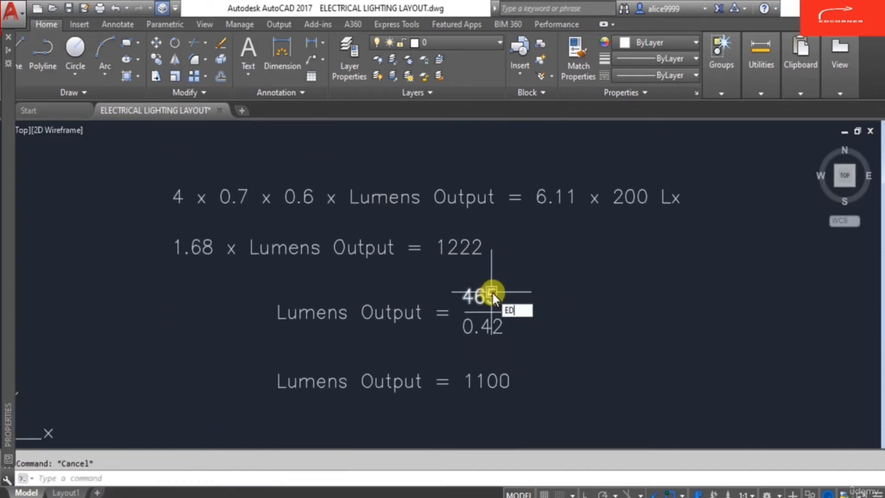
pyautogui.press('Return')
pyautogui.click(466, 297)
pyautogui.write('1222')
pyautogui.click(521, 377)
pyautogui.press('Escape')
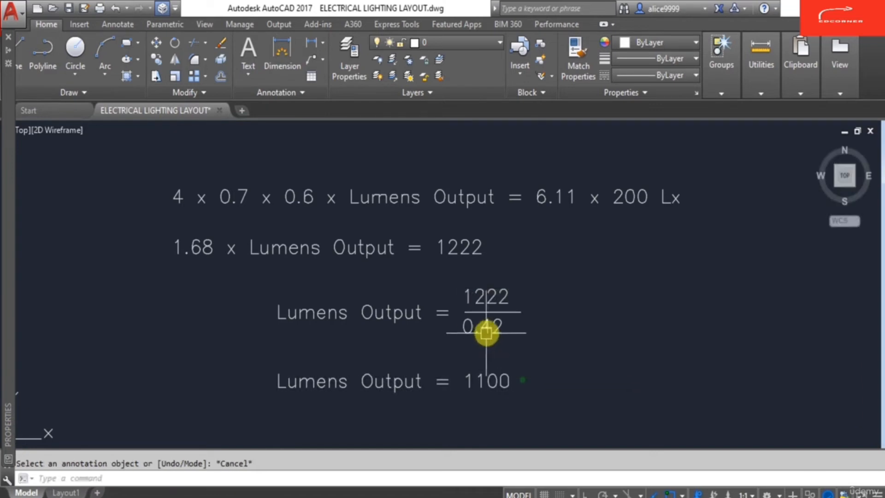
# Change the denominator of the Lumens Output fraction to 1.68.
pyautogui.press('Return')
pyautogui.click(486, 330)
pyautogui.write('1.68')
pyautogui.press('Return')
pyautogui.press('Escape')
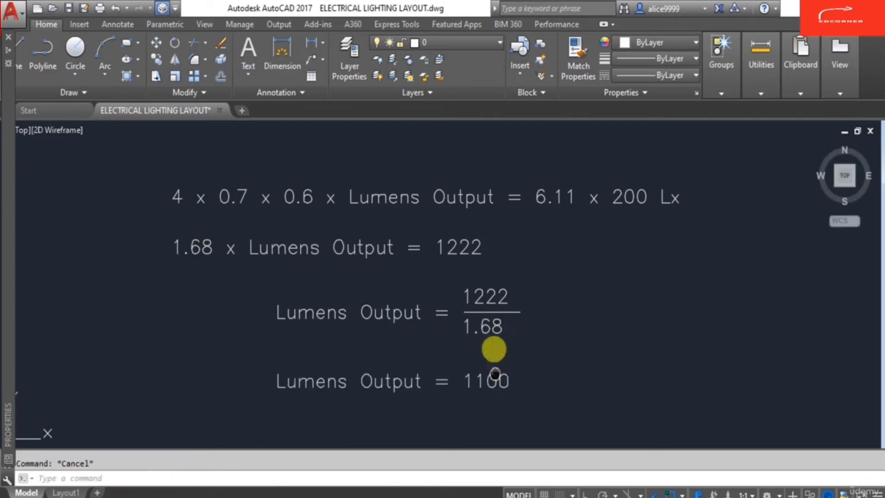
# Calculate 1222 ÷ 1.68 in Calculator and return to the AutoCAD drawing.
pyautogui.hotkey('alt', 'Tab')
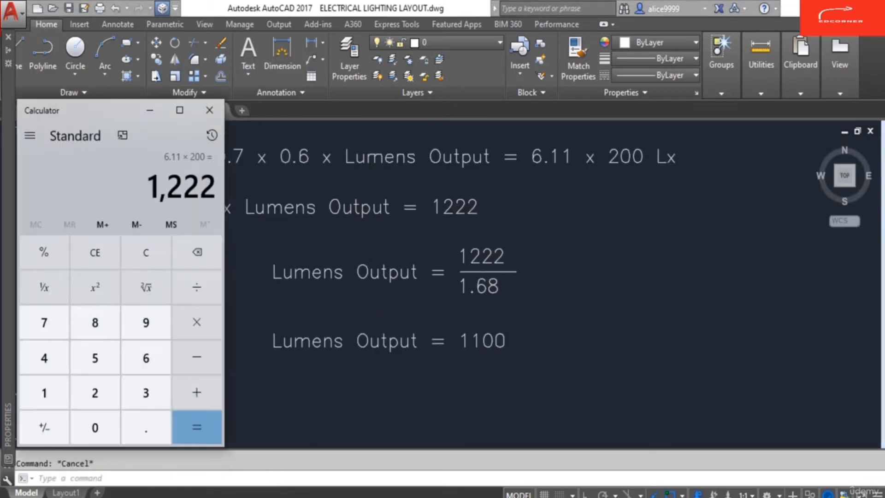
pyautogui.write('1222 ÷')
pyautogui.press('Return')
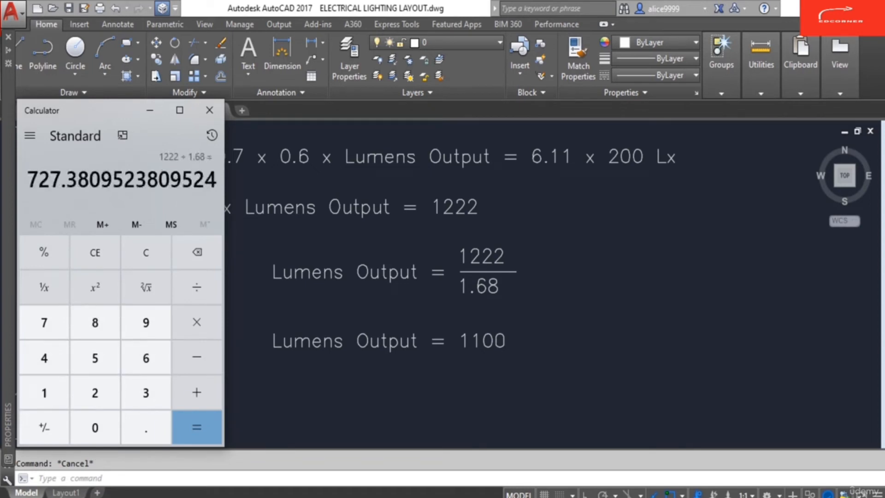
pyautogui.click(423, 374)
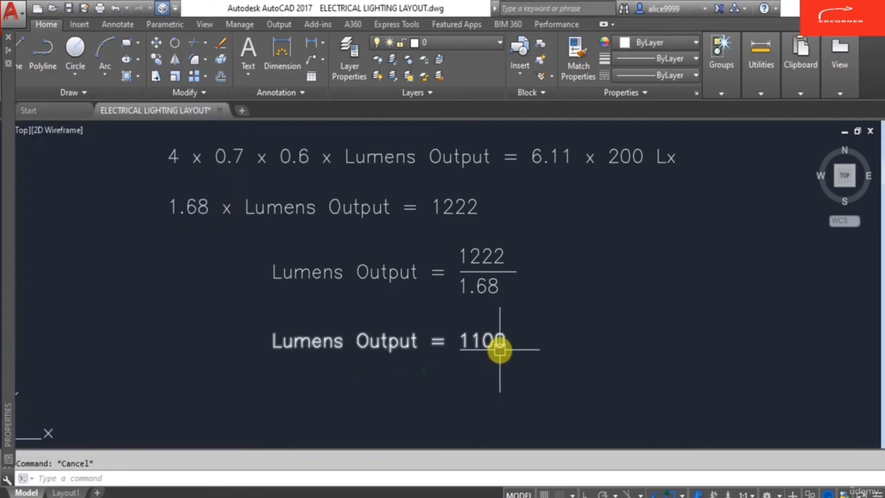
# Change the final Lumens Output result text to 727.
pyautogui.doubleClick(500, 350)
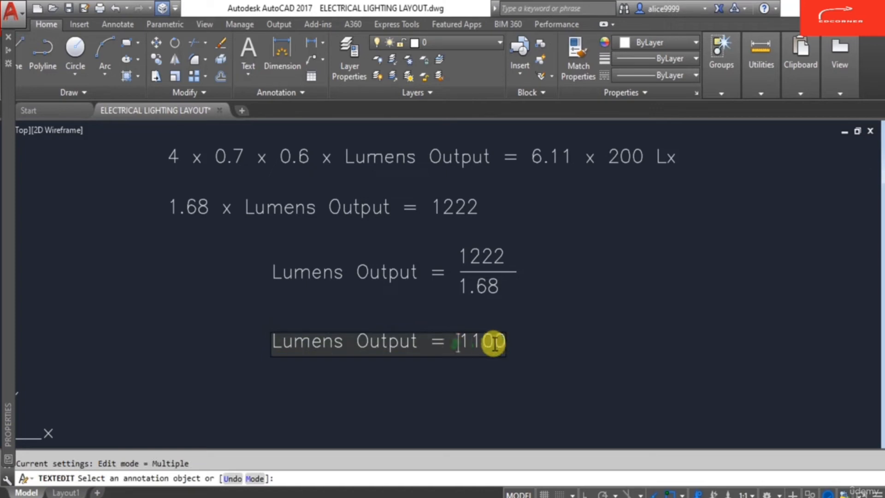
pyautogui.doubleClick(471, 341)
pyautogui.write('724')
pyautogui.press('BackSpace')
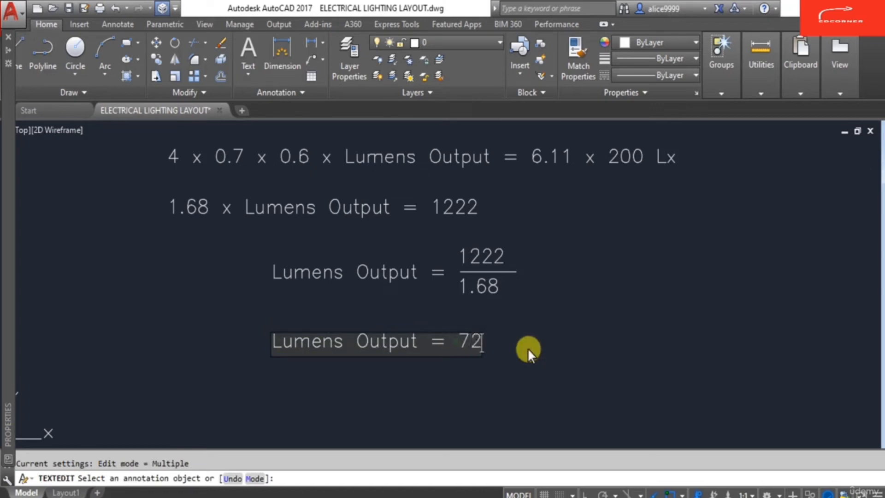
pyautogui.write('7')
pyautogui.press('Return')
pyautogui.press('Return')
pyautogui.press('Escape')
# Switch to the Lux Level List workbook in Excel and check the lumens output headings on Sheet2 for the value closest to 727.
pyautogui.moveTo(474, 364); pyautogui.dragTo(481, 331, button='middle')
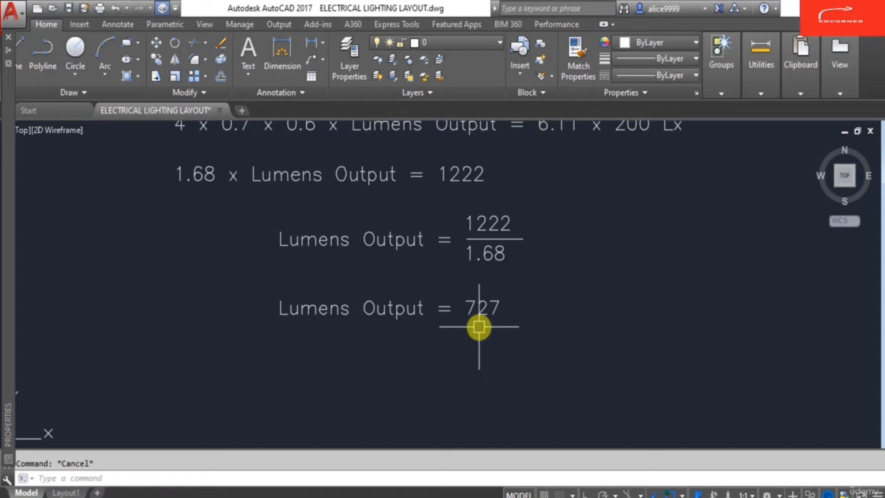
pyautogui.scroll(-4, 465, 313)
pyautogui.scroll(2, 443, 321)
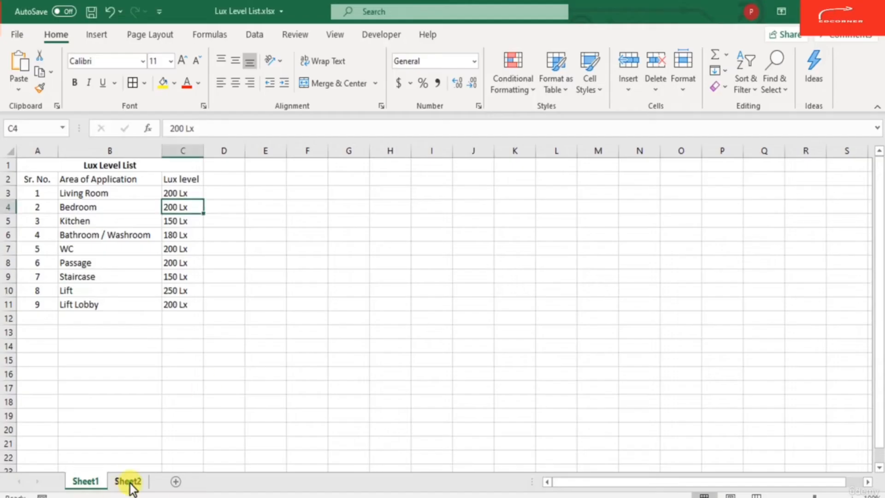
pyautogui.click(130, 481)
pyautogui.click(236, 259)
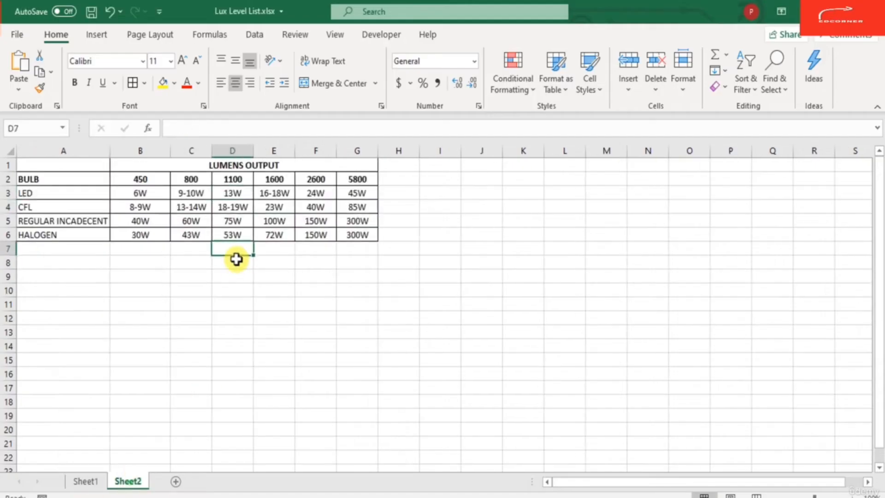
pyautogui.press('Down')
pyautogui.press('Up')
pyautogui.press('Left')
pyautogui.press('Left')
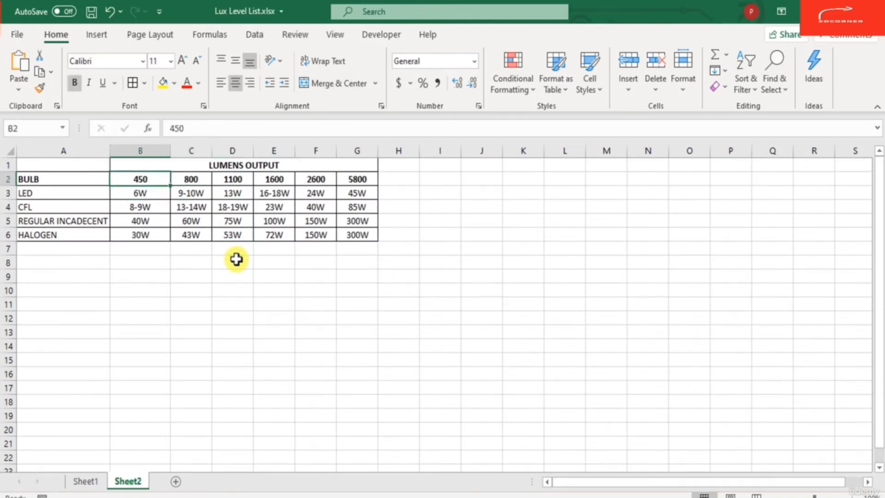
pyautogui.press('Right')
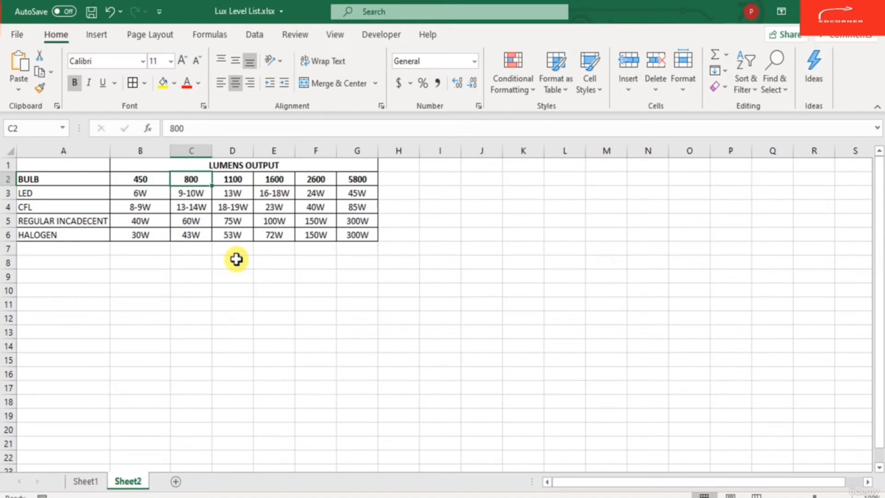
# Examine the bulb types and their wattages in the 800 lumens column of the Sheet2 table.
pyautogui.hotkey('ctrl', 'u')
pyautogui.press('Return')
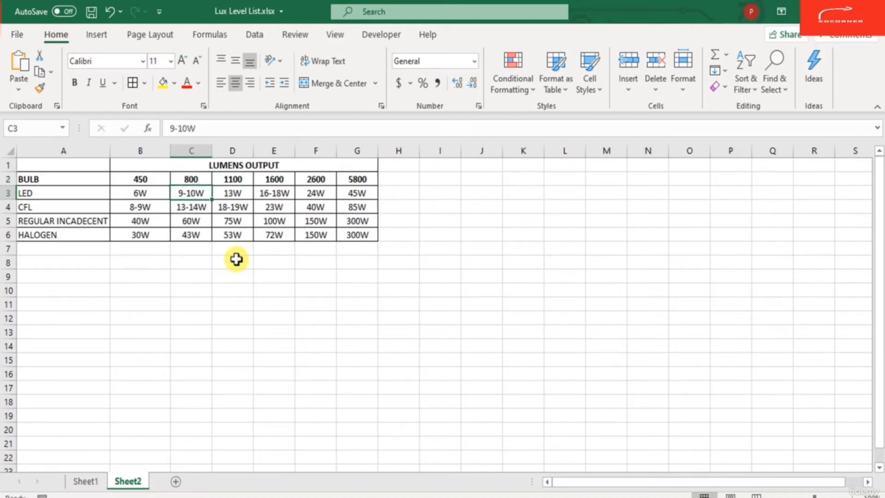
pyautogui.press('Left')
pyautogui.press('Left')
pyautogui.press('Down')
pyautogui.press('Down')
pyautogui.press('Up')
pyautogui.press('Right')
pyautogui.press('Right')
pyautogui.press('Left')
pyautogui.press('Left')
pyautogui.press('Right')
pyautogui.press('Right')
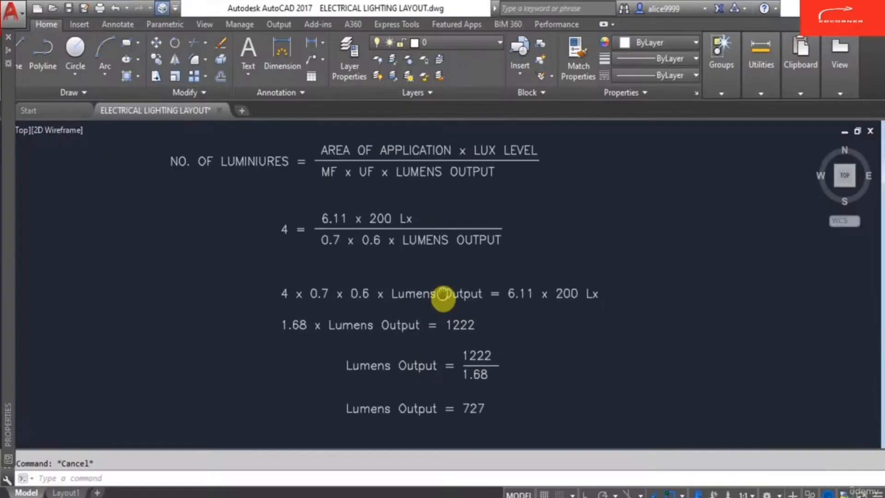
# Return to the AutoCAD drawing and copy the 8W / 9W LED down light symbol from the legend into the upper part of the left bedroom.
pyautogui.scroll(-5, 330, 239)
pyautogui.scroll(6, 350, 214)
pyautogui.scroll(-2, 309, 239)
pyautogui.moveTo(745, 329); pyautogui.dragTo(369, 284, button='middle')
pyautogui.scroll(6, 571, 253)
pyautogui.scroll(2, 317, 252)
pyautogui.moveTo(322, 251); pyautogui.dragTo(325, 333, button='middle')
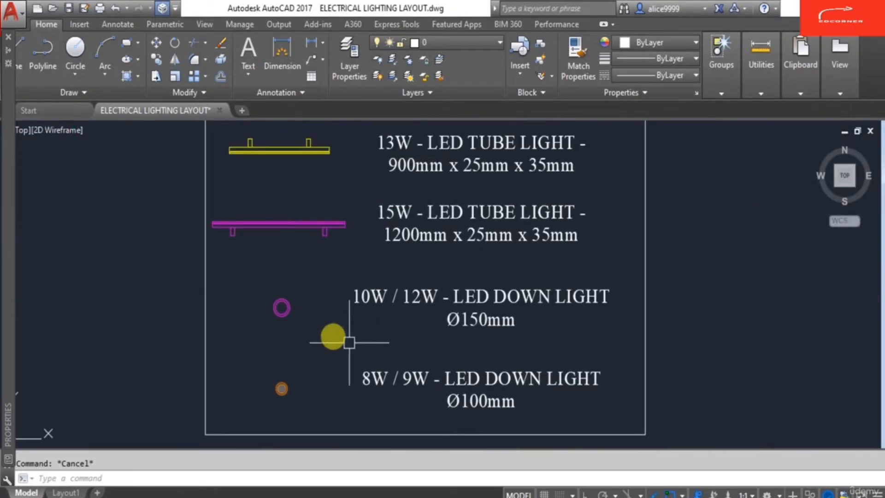
pyautogui.moveTo(309, 417); pyautogui.dragTo(378, 382, button='middle')
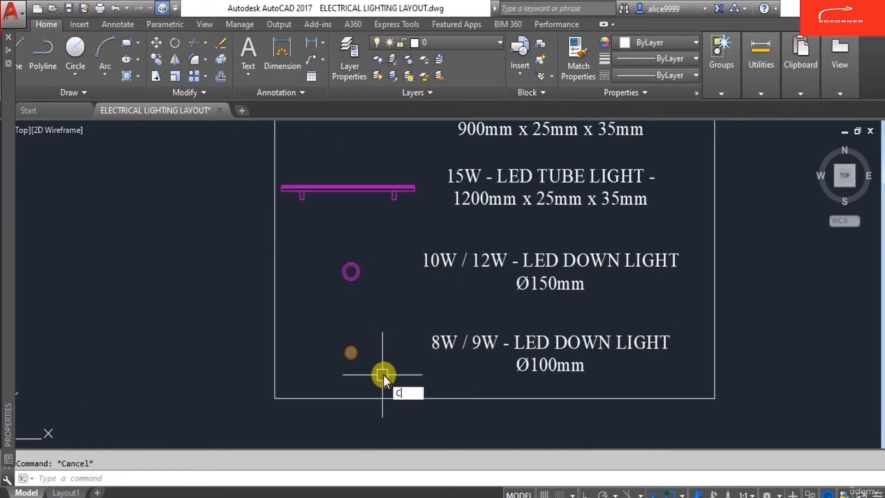
pyautogui.write('o')
pyautogui.press('Return')
pyautogui.click(364, 373)
pyautogui.click(336, 341)
pyautogui.press('Return')
pyautogui.click(347, 357)
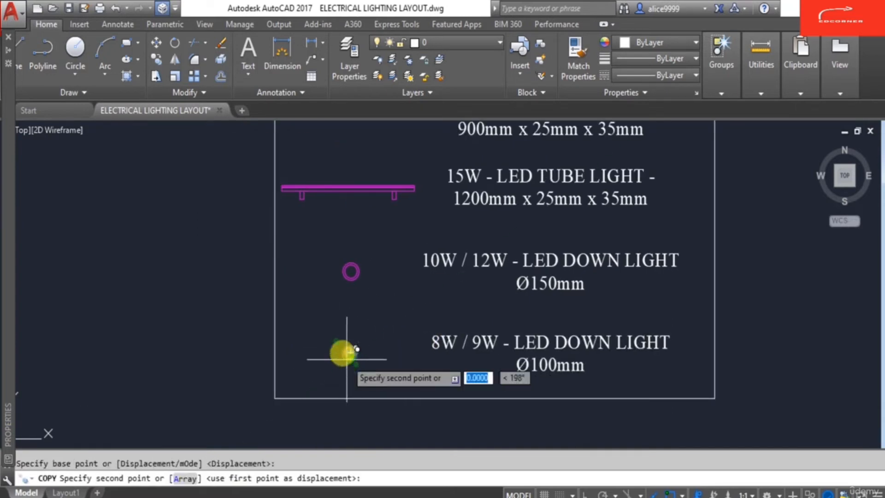
pyautogui.press('F8')
pyautogui.scroll(-8, 561, 339)
pyautogui.scroll(10, 217, 283)
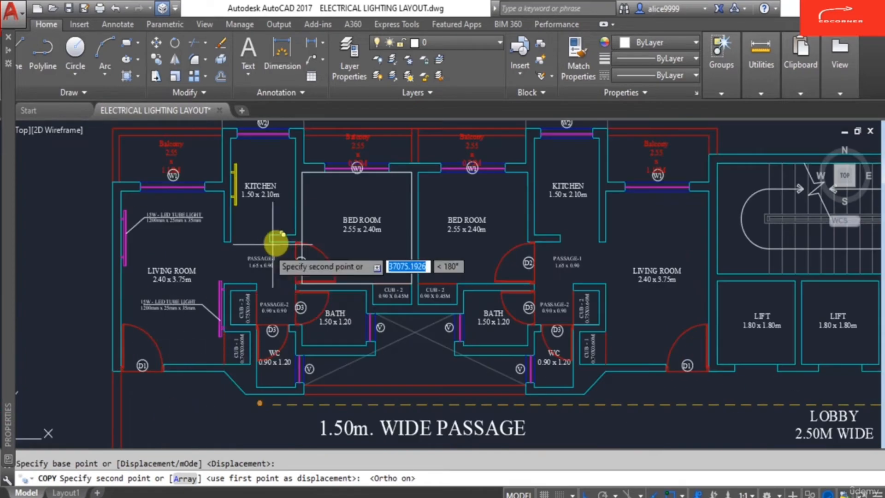
pyautogui.scroll(-8, 324, 295)
pyautogui.press('F8')
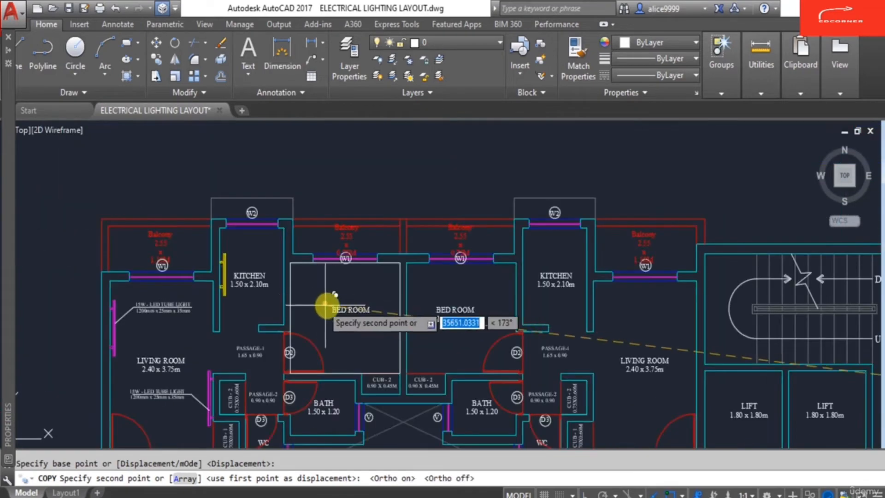
pyautogui.scroll(8, 318, 300)
pyautogui.press('Escape')
# Erase the white rectangle outlining the left bedroom.
pyautogui.scroll(-3, 352, 311)
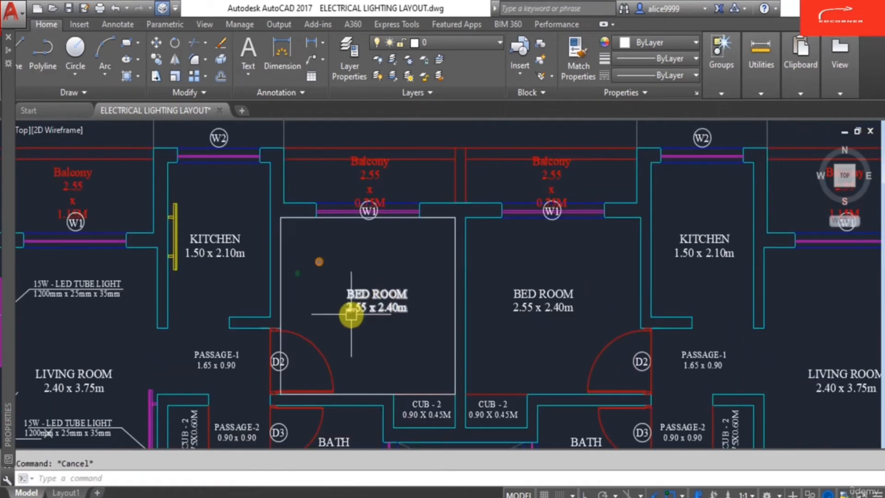
pyautogui.moveTo(360, 286); pyautogui.dragTo(366, 262, button='middle')
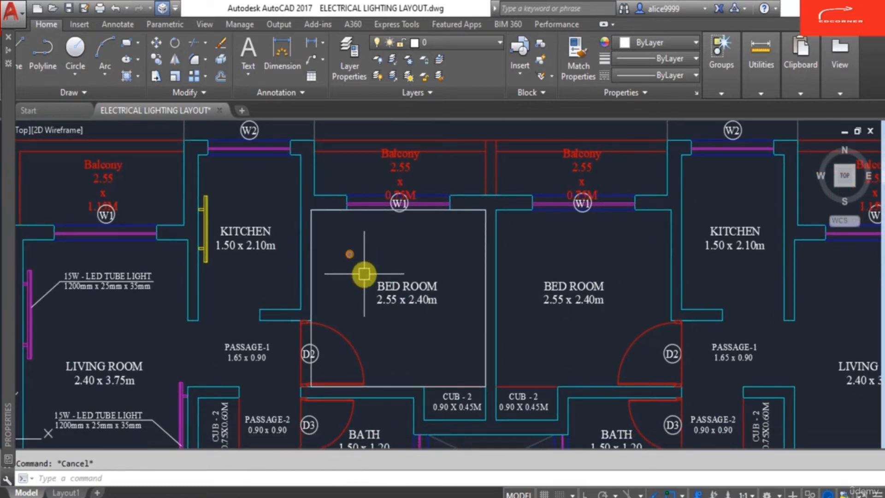
pyautogui.write('e')
pyautogui.press('Return')
pyautogui.click(311, 249)
pyautogui.press('Return')
pyautogui.press('Escape')
# Measure the left bedroom's inner width horizontally from wall to wall.
pyautogui.write('DI')
pyautogui.press('Return')
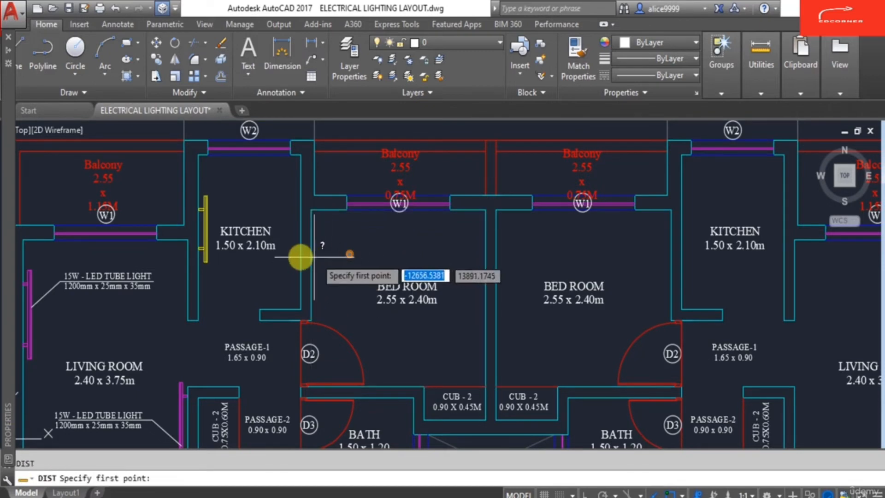
pyautogui.click(311, 249)
pyautogui.click(486, 247)
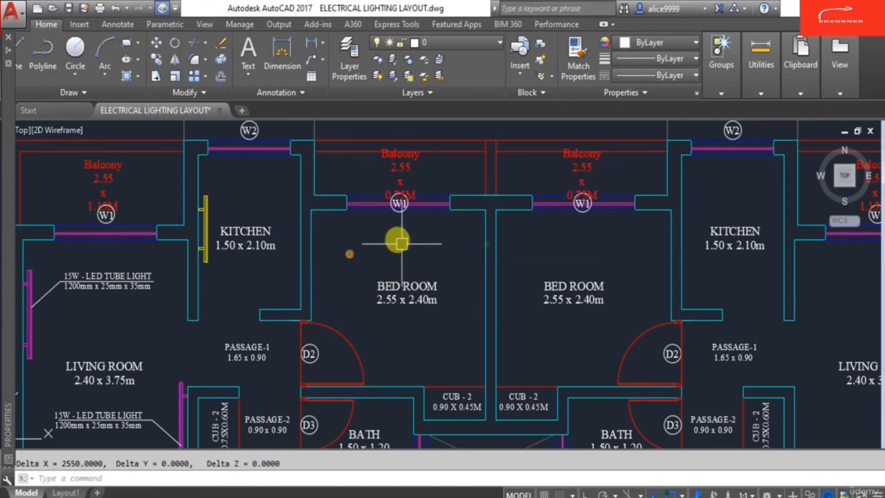
# Divide 2550 by 2 and the result by 2 again in Calculator, and return to the drawing.
pyautogui.moveTo(236, 447); pyautogui.dragTo(254, 430, button='middle')
pyautogui.hotkey('alt', 'Tab')
pyautogui.press('Escape')
pyautogui.write('2550/2')
pyautogui.press('Return')
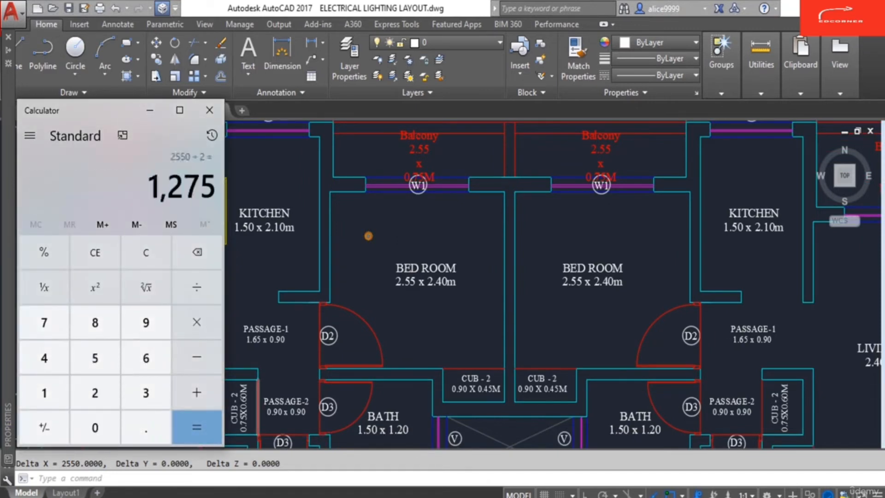
pyautogui.write('/2')
pyautogui.press('Return')
pyautogui.hotkey('alt', 'Tab')
pyautogui.press('Escape')
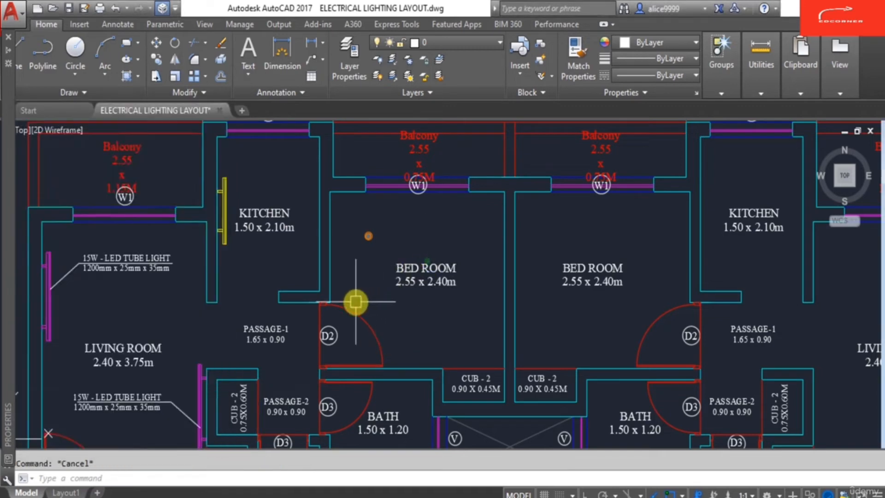
# Offset the left bedroom's kitchen-side inner wall line 637 mm into the room.
pyautogui.press('Return')
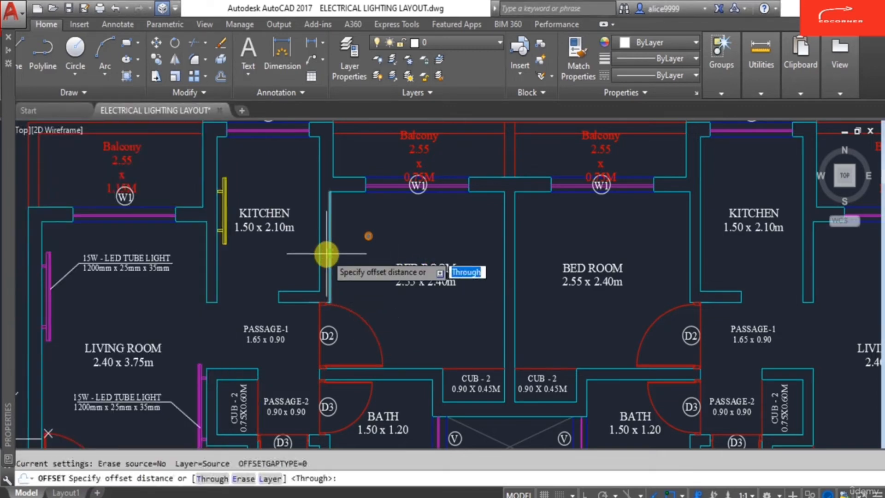
pyautogui.press('Return')
pyautogui.click(328, 251)
pyautogui.click(371, 250)
pyautogui.press('Escape')
# Move the LED down light horizontally so it is centred on the offset line in the left bedroom.
pyautogui.scroll(2, 364, 224)
pyautogui.scroll(2, 364, 224)
pyautogui.press('Escape')
pyautogui.write('m')
pyautogui.press('Return')
pyautogui.click(316, 224)
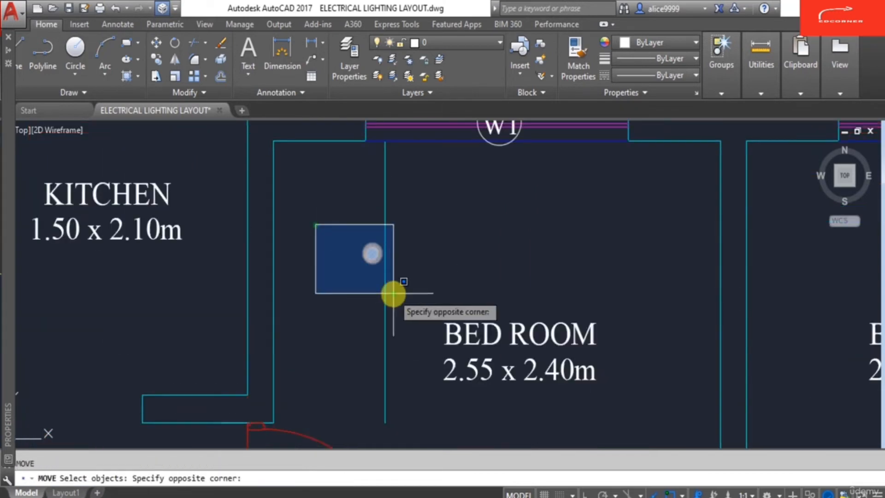
pyautogui.click(393, 293)
pyautogui.scroll(4, 370, 243)
pyautogui.press('Return')
pyautogui.click(372, 244)
pyautogui.click(406, 244)
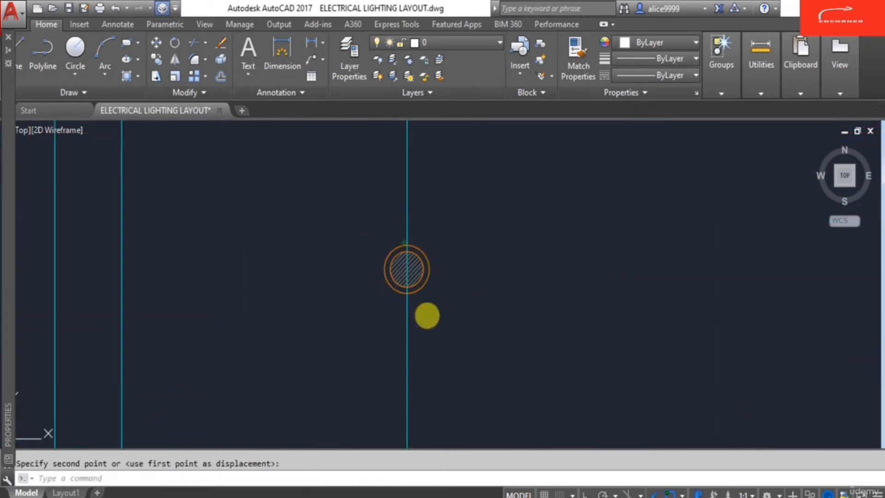
pyautogui.press('Escape')
# Multiply 637.5 by 2 in Calculator to get the down light spacing, and return to the drawing.
pyautogui.scroll(-5, 459, 413)
pyautogui.hotkey('alt', 'Tab')
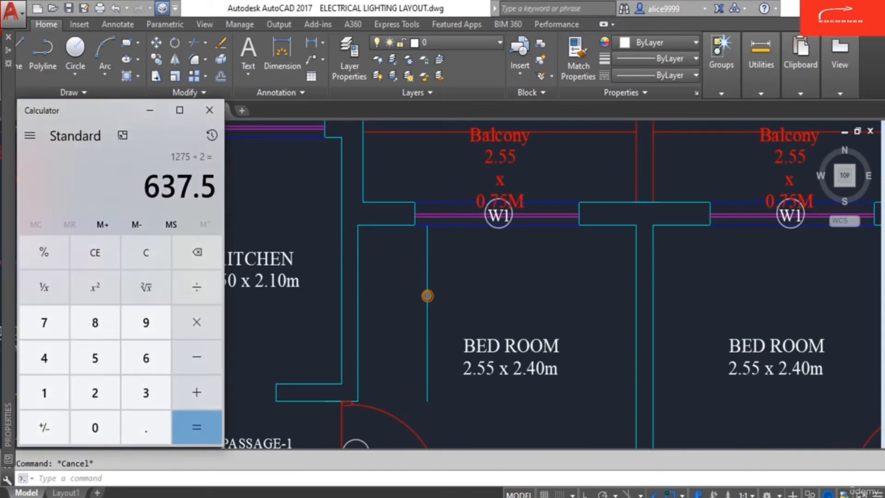
pyautogui.write('*2')
pyautogui.press('Return')
pyautogui.click(289, 409)
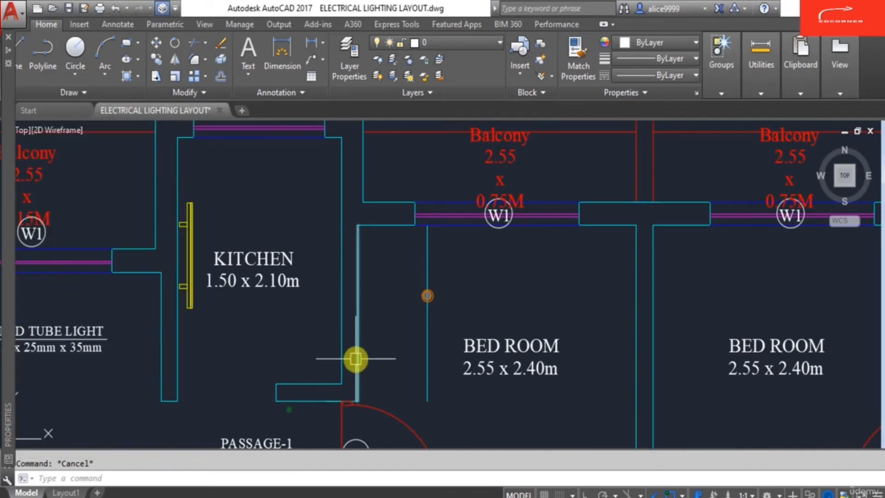
# Offset the vertical guide line in the left bedroom 1275 mm further towards the wall shared with the other bedroom.
pyautogui.write('o')
pyautogui.press('Return')
pyautogui.write('1275')
pyautogui.press('Return')
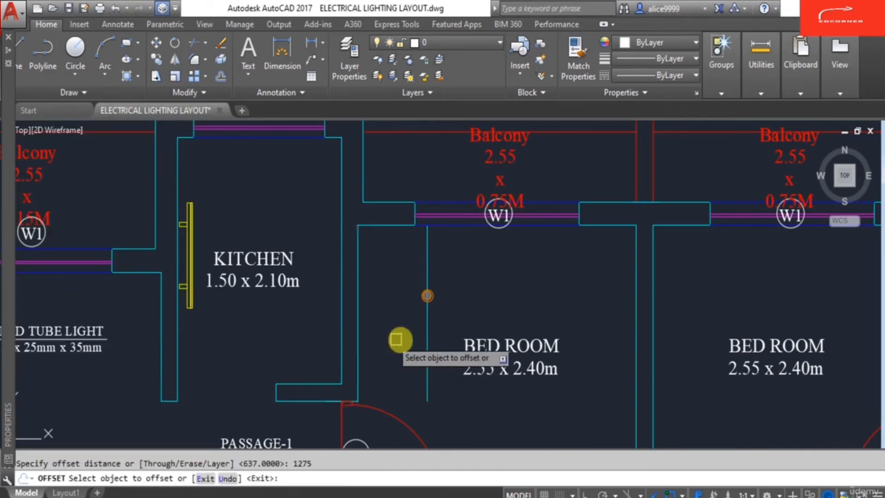
pyautogui.click(426, 338)
pyautogui.click(507, 297)
pyautogui.press('Escape')
# Copy the LED down light horizontally from the first vertical guide line so it is centred on the second one.
pyautogui.write('co')
pyautogui.press('Return')
pyautogui.click(389, 270)
pyautogui.click(470, 308)
pyautogui.press('Return')
pyautogui.scroll(4, 351, 277)
pyautogui.click(362, 264)
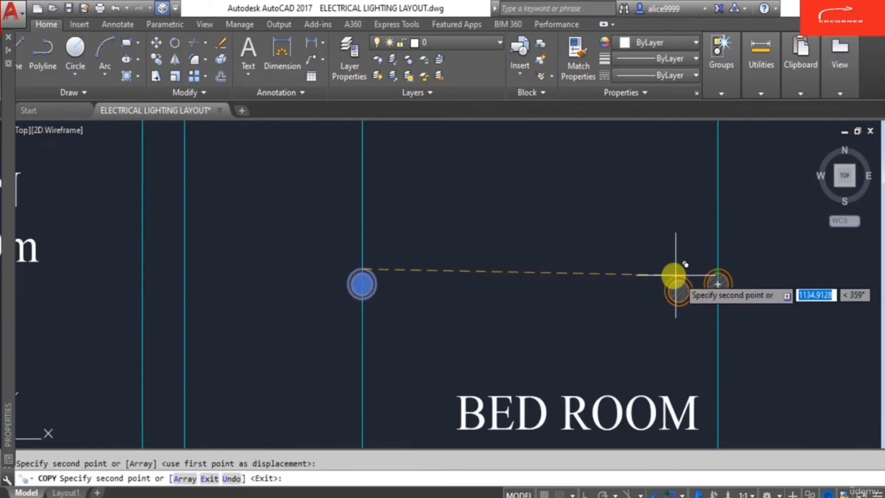
pyautogui.press('Escape')
pyautogui.scroll(-5, 638, 304)
pyautogui.scroll(2, 556, 277)
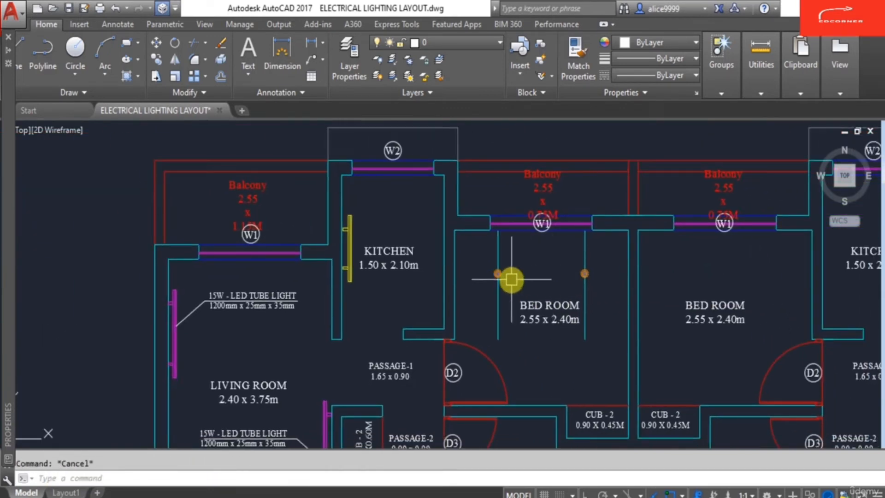
# Divide 1275 by 2 in Calculator and return to the drawing.
pyautogui.write('o')
pyautogui.press('Return')
pyautogui.press('Escape')
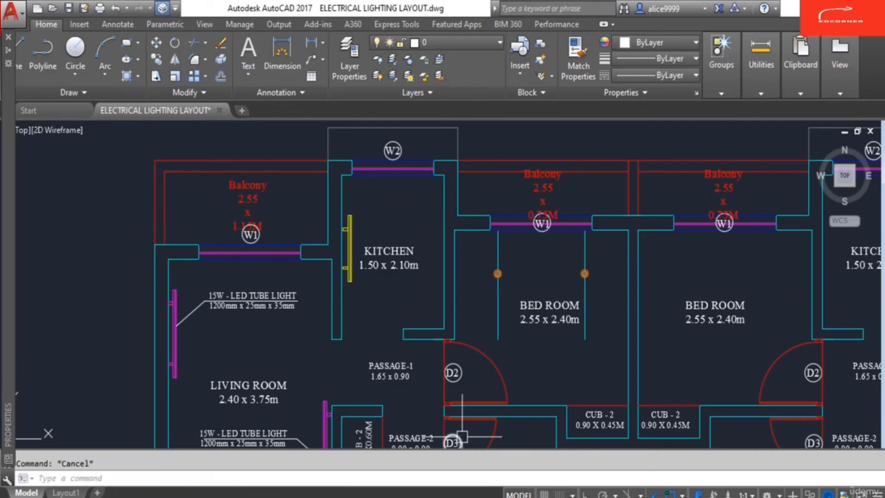
pyautogui.hotkey('alt', 'Tab')
pyautogui.write('/2')
pyautogui.press('Return')
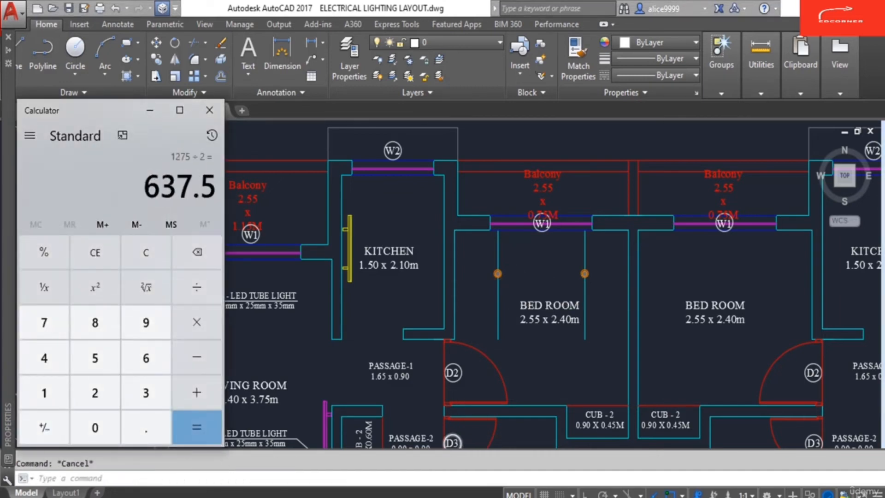
pyautogui.hotkey('alt', 'Tab')
# Offset the left bedroom's window-side inner wall line 637 mm into the room and stretch it across both vertical guide lines.
pyautogui.write('o')
pyautogui.press('Return')
pyautogui.write('63')
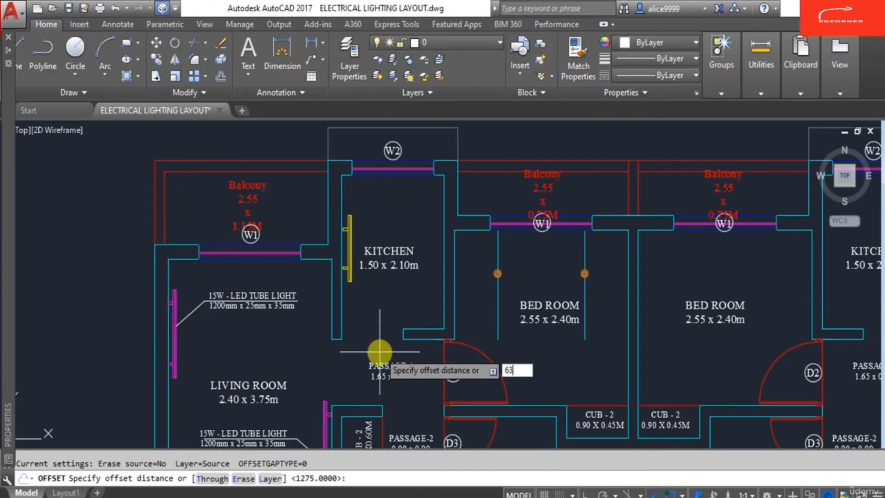
pyautogui.write('7.5')
pyautogui.press('Return')
pyautogui.scroll(2, 477, 275)
pyautogui.press('Escape')
pyautogui.click(495, 276)
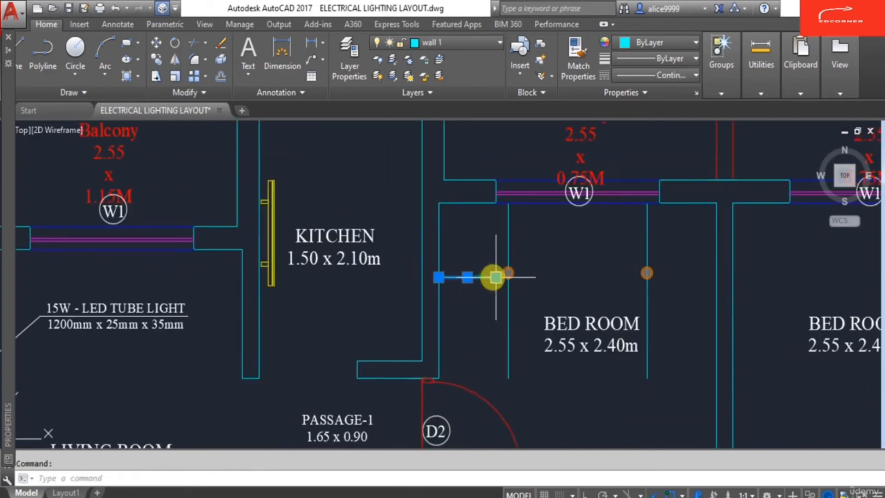
pyautogui.click(495, 277)
pyautogui.press('F8')
pyautogui.click(649, 277)
pyautogui.press('Escape')
# Move both LED down lights vertically so they are centred on the horizontal guide line.
pyautogui.write('m')
pyautogui.press('Return')
pyautogui.click(469, 253)
pyautogui.click(692, 319)
pyautogui.scroll(5, 509, 277)
pyautogui.press('Return')
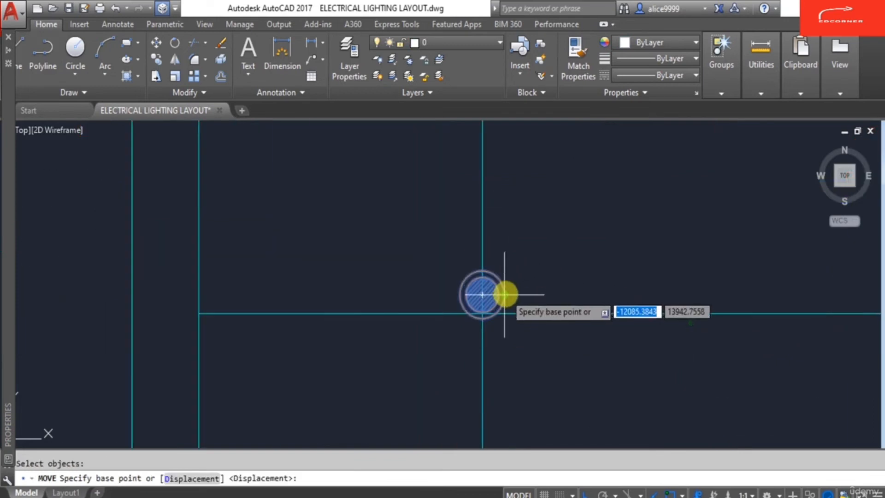
pyautogui.click(504, 294)
pyautogui.click(512, 302)
pyautogui.scroll(-5, 475, 269)
pyautogui.press('Escape')
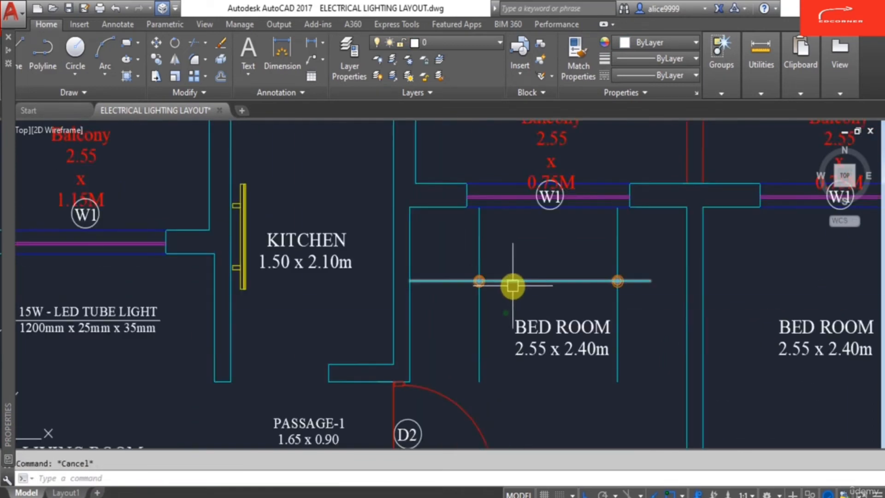
# Offset the horizontal guide line 1275 mm towards the bath side of the left bedroom.
pyautogui.write('o')
pyautogui.press('Return')
pyautogui.write('1275')
pyautogui.press('Return')
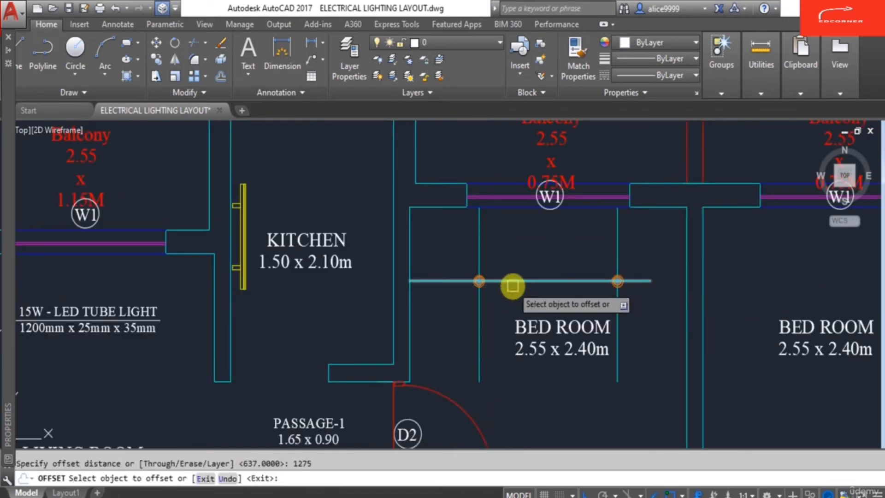
pyautogui.click(515, 286)
pyautogui.click(521, 323)
pyautogui.scroll(-4, 515, 257)
pyautogui.scroll(2, 544, 316)
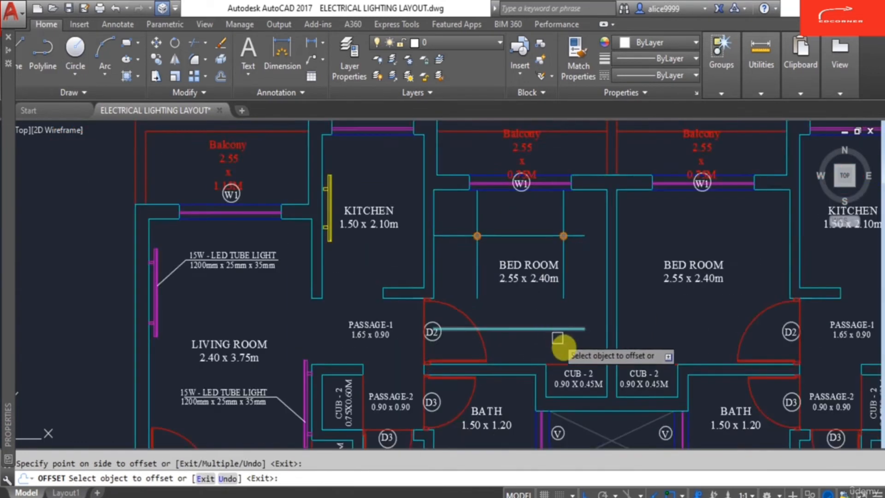
pyautogui.press('Return')
pyautogui.press('Escape')
# Measure the distance between the lower horizontal guide line and the bedroom's bath-side wall.
pyautogui.write('di')
pyautogui.press('Return')
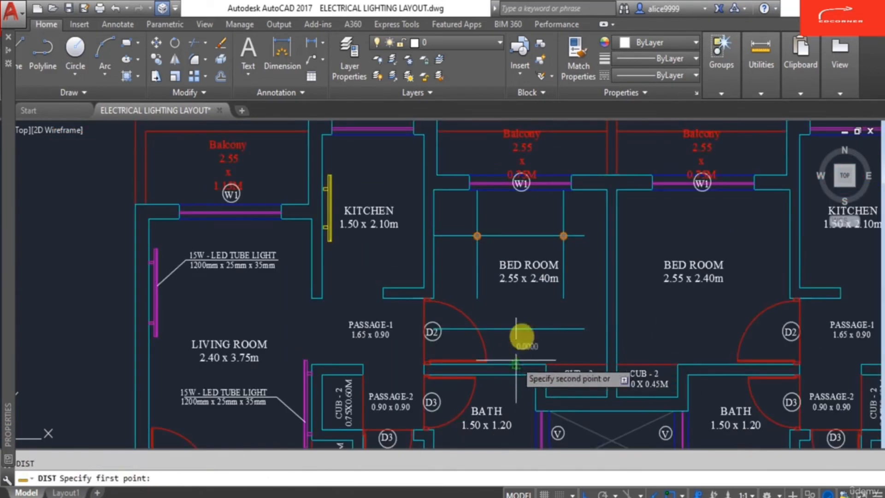
pyautogui.click(516, 362)
pyautogui.press('Escape')
# Erase both horizontal guide lines in the left bedroom.
pyautogui.write('e')
pyautogui.press('Return')
pyautogui.click(498, 328)
pyautogui.click(506, 237)
pyautogui.press('Return')
pyautogui.press('Escape')
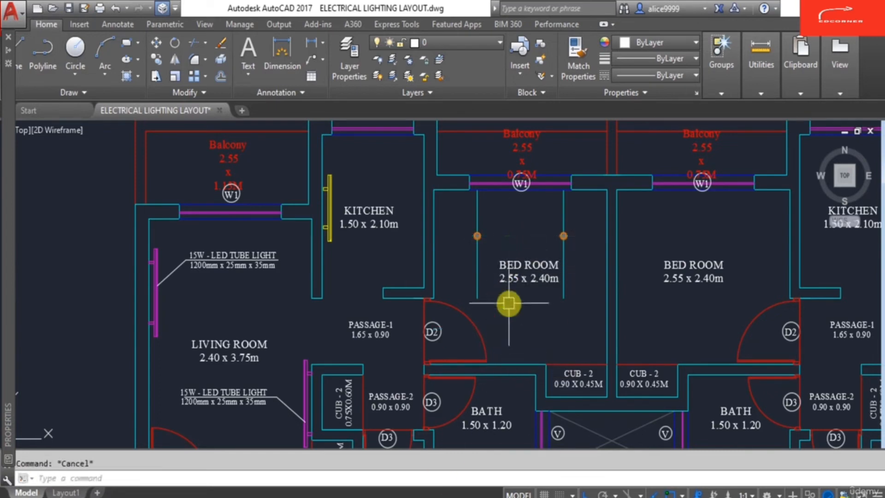
# Divide 2400 by 2 and the result by 2 again in Calculator, and return to the drawing.
pyautogui.click(204, 497)
pyautogui.press('Escape')
pyautogui.write('2400/')
pyautogui.write('2')
pyautogui.press('Return')
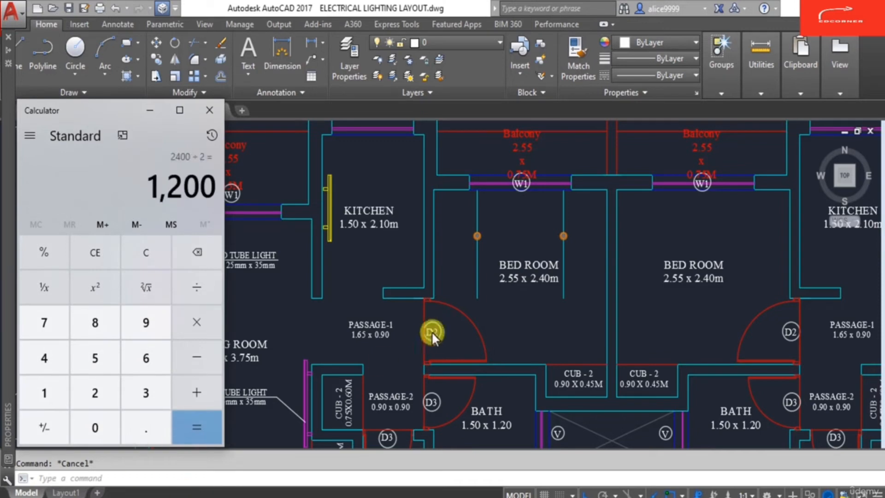
pyautogui.click(454, 317)
pyautogui.hotkey('alt', 'Tab')
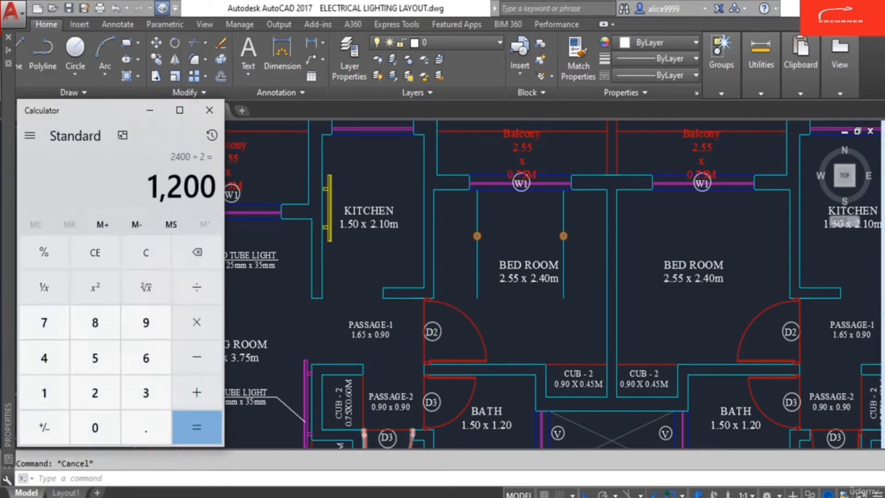
pyautogui.write('/2')
pyautogui.press('Return')
pyautogui.click(416, 449)
# Offset the left bedroom's window-side inner wall line 600 mm into the room and stretch it across both vertical guide lines.
pyautogui.write('o')
pyautogui.press('Return')
pyautogui.write('600')
pyautogui.press('Return')
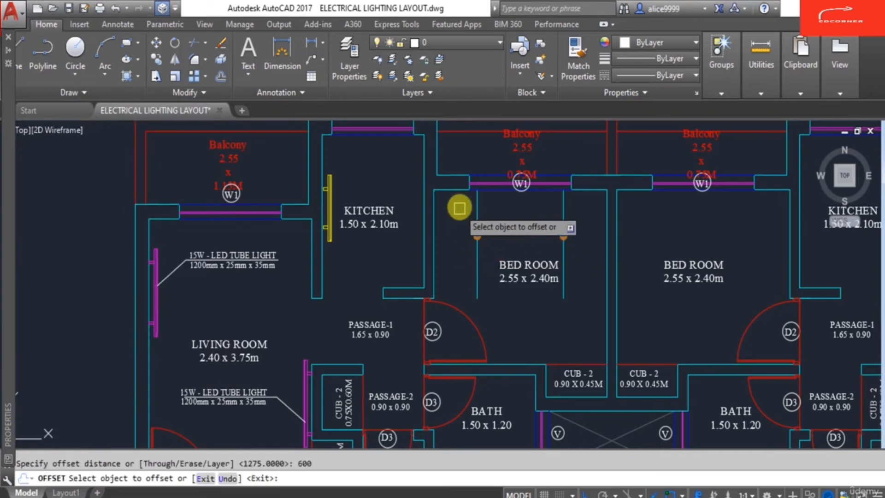
pyautogui.click(454, 192)
pyautogui.click(455, 222)
pyautogui.press('Escape')
pyautogui.click(455, 233)
pyautogui.scroll(4, 462, 234)
pyautogui.click(476, 230)
pyautogui.click(784, 279)
pyautogui.press('Escape')
# Move both LED down lights vertically onto the 600 mm guide line, centred at its crossings with the vertical guides.
pyautogui.write('m')
pyautogui.press('Return')
pyautogui.click(444, 202)
pyautogui.click(740, 282)
pyautogui.press('Return')
pyautogui.scroll(4, 516, 217)
pyautogui.click(486, 272)
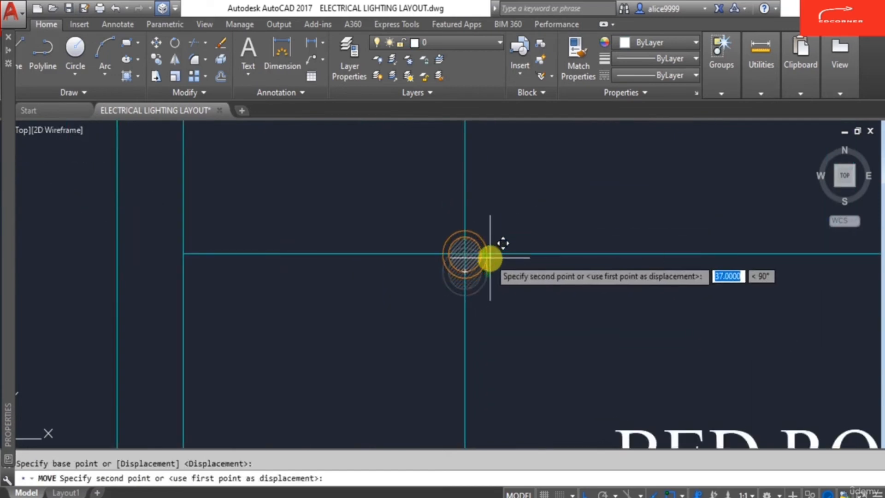
pyautogui.press('Escape')
pyautogui.scroll(-5, 475, 242)
# Offset the horizontal guide line 1200 mm towards the bath side of the left bedroom.
pyautogui.write('o')
pyautogui.press('Return')
pyautogui.write('1200')
pyautogui.press('Return')
pyautogui.click(501, 247)
pyautogui.click(504, 326)
pyautogui.press('Escape')
pyautogui.press('Escape')
pyautogui.scroll(-2, 477, 303)
pyautogui.scroll(2, 479, 288)
pyautogui.write('s')
pyautogui.press('Return')
pyautogui.click(614, 371)
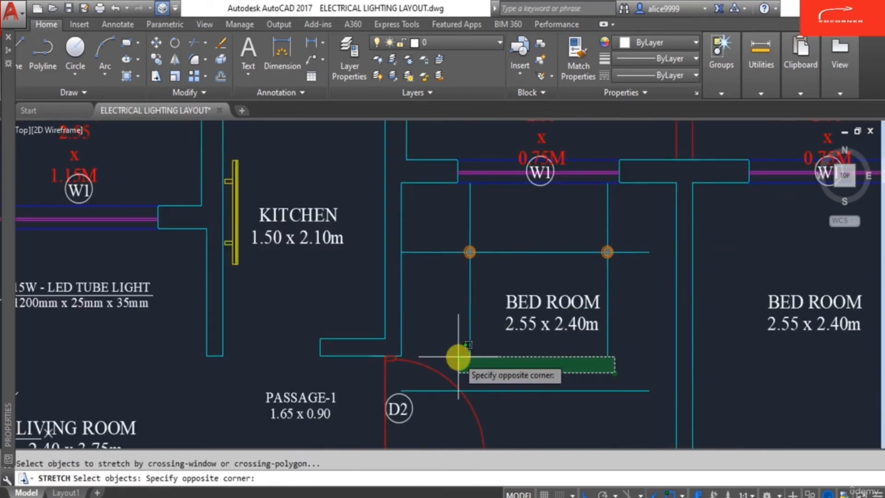
pyautogui.click(458, 358)
pyautogui.click(634, 294)
pyautogui.press('Escape')
# Stretch the lower ends of both vertical guide lines down past the lower horizontal guide line.
pyautogui.write('s')
pyautogui.press('Return')
pyautogui.click(624, 365)
pyautogui.click(454, 355)
pyautogui.press('Return')
pyautogui.click(636, 293)
pyautogui.click(624, 340)
pyautogui.press('Escape')
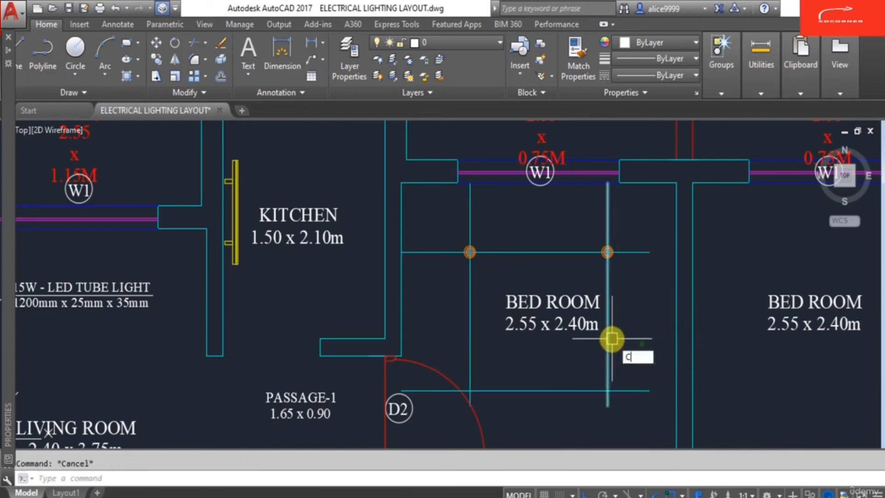
# Copy both LED down lights from the upper horizontal guide line down to the lower one.
pyautogui.write('co')
pyautogui.press('Return')
pyautogui.click(447, 241)
pyautogui.click(582, 277)
pyautogui.press('Return')
pyautogui.click(563, 252)
pyautogui.click(560, 392)
pyautogui.press('Escape')
# Erase the two vertical and two horizontal guide lines in the left bedroom, keeping the four down lights.
pyautogui.write('e')
pyautogui.press('Return')
pyautogui.click(635, 360)
pyautogui.click(470, 364)
pyautogui.click(484, 391)
pyautogui.click(490, 253)
pyautogui.click(484, 280)
pyautogui.click(443, 303)
pyautogui.press('Return')
pyautogui.scroll(-4, 508, 296)
pyautogui.press('Escape')
pyautogui.moveTo(534, 301)
pyautogui.mouseDown(button='middle')
pyautogui.moveTo(485, 295)
pyautogui.moveTo(507, 267)
pyautogui.mouseUp(button='middle')
pyautogui.scroll(2, 481, 293)
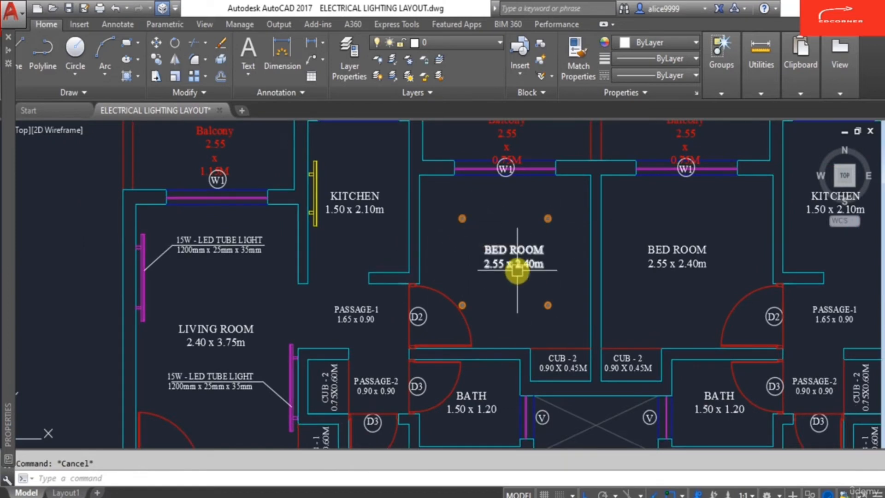
# Review the down light layout in the bedroom and the neighbouring rooms, and bring the lumens output calculation into view.
pyautogui.scroll(-4, 474, 251)
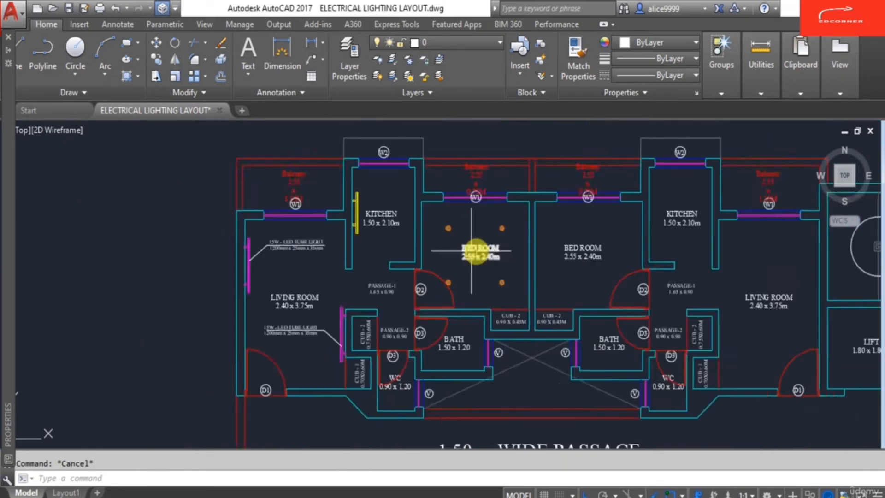
pyautogui.scroll(2, 491, 276)
pyautogui.scroll(2, 474, 258)
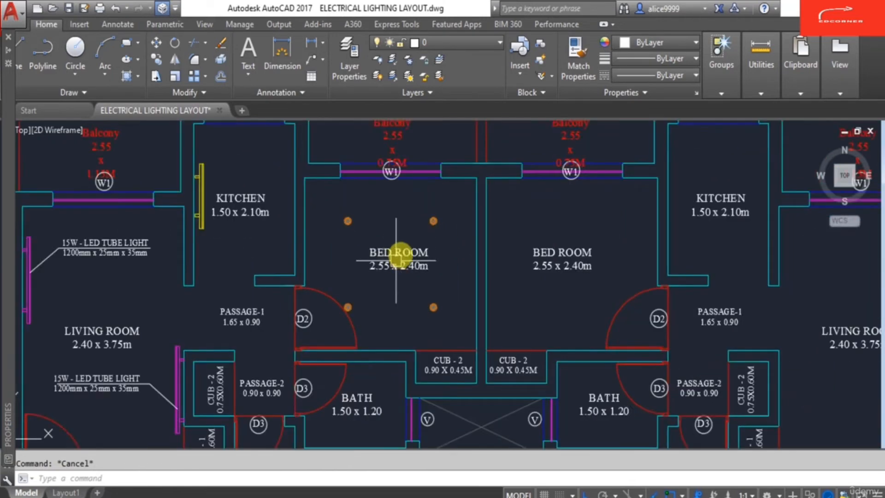
pyautogui.scroll(-3, 424, 287)
pyautogui.scroll(3, 322, 328)
pyautogui.scroll(-1, 387, 351)
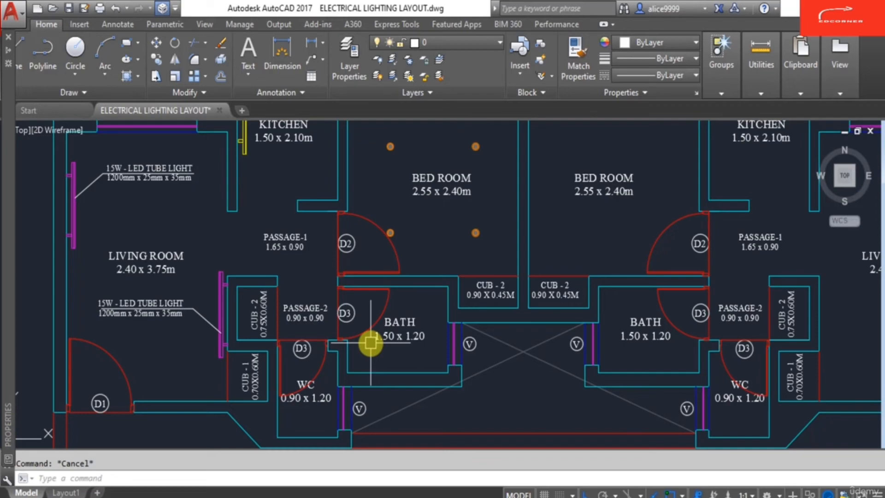
pyautogui.scroll(-4, 394, 326)
pyautogui.scroll(5, 453, 396)
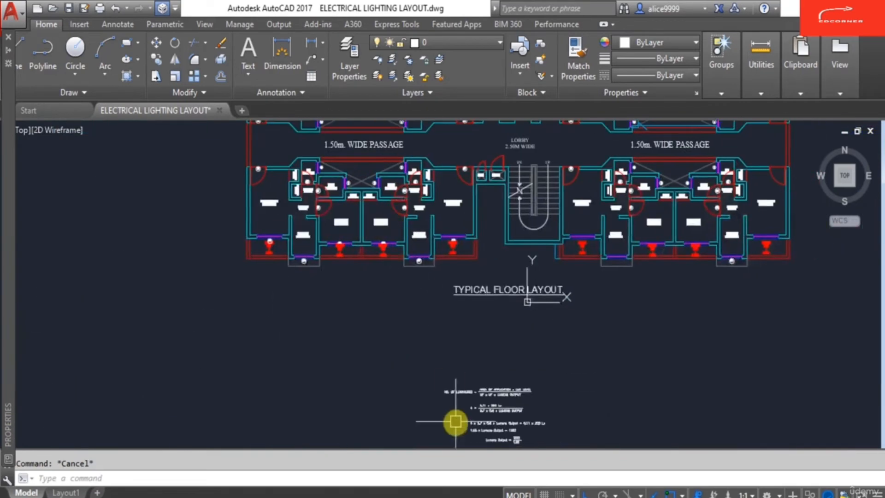
pyautogui.scroll(-5, 453, 393)
pyautogui.scroll(4, 381, 351)
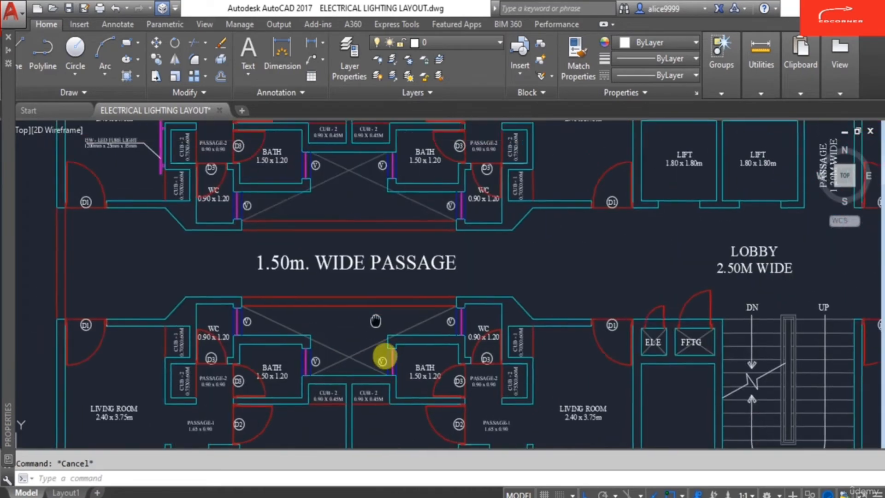
pyautogui.scroll(2, 288, 197)
pyautogui.scroll(2, 410, 292)
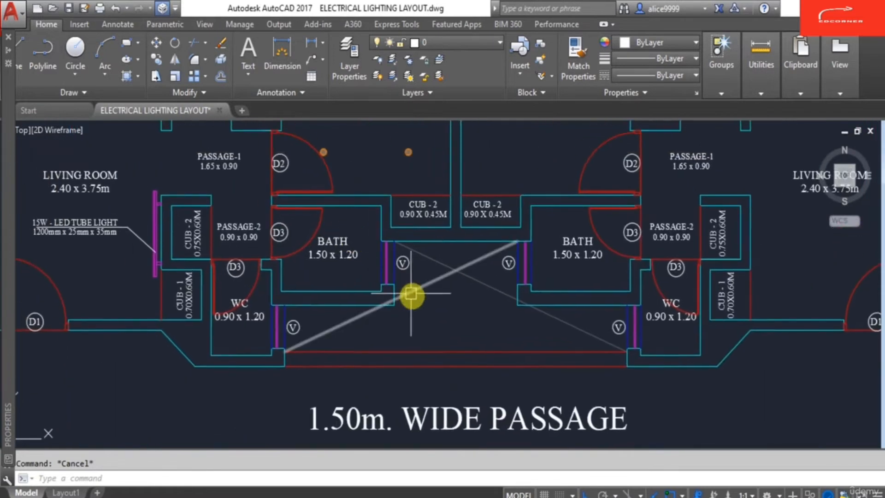
pyautogui.scroll(-3, 398, 297)
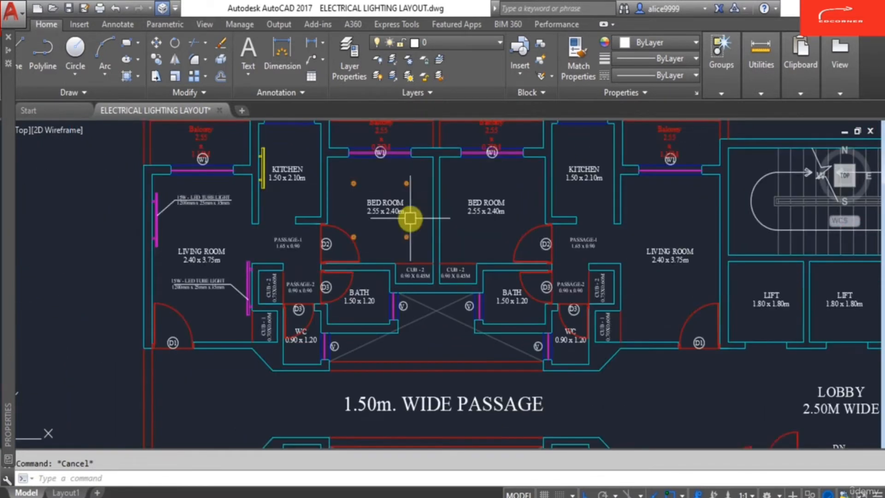
pyautogui.scroll(-3, 395, 217)
pyautogui.scroll(6, 455, 276)
pyautogui.scroll(3, 454, 275)
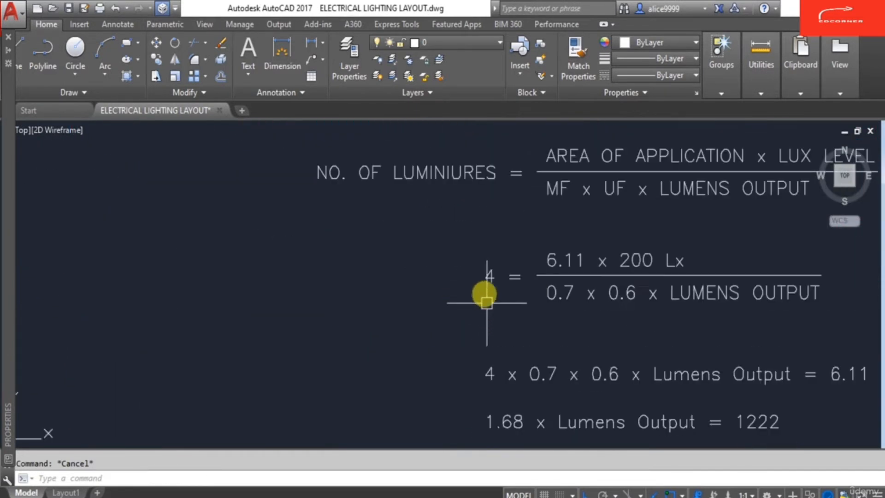
# Set the number of luminaires in the substituted lumens equation to 1.
pyautogui.doubleClick(486, 276)
pyautogui.write('1')
pyautogui.click(489, 327)
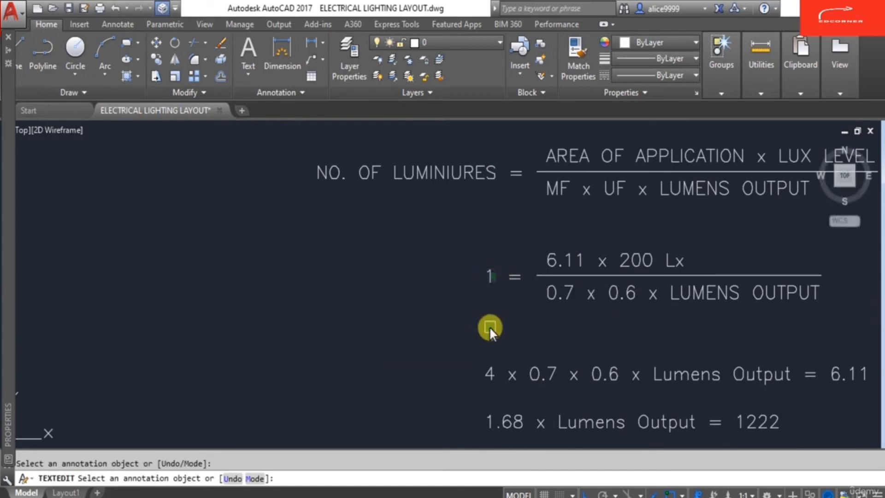
pyautogui.press('Escape')
# Draw a rectangle along the inner walls of the 1.50 x 1.20 bath below the bedroom with the down lights.
pyautogui.scroll(-6, 533, 291)
pyautogui.press('Escape')
pyautogui.scroll(-5, 391, 269)
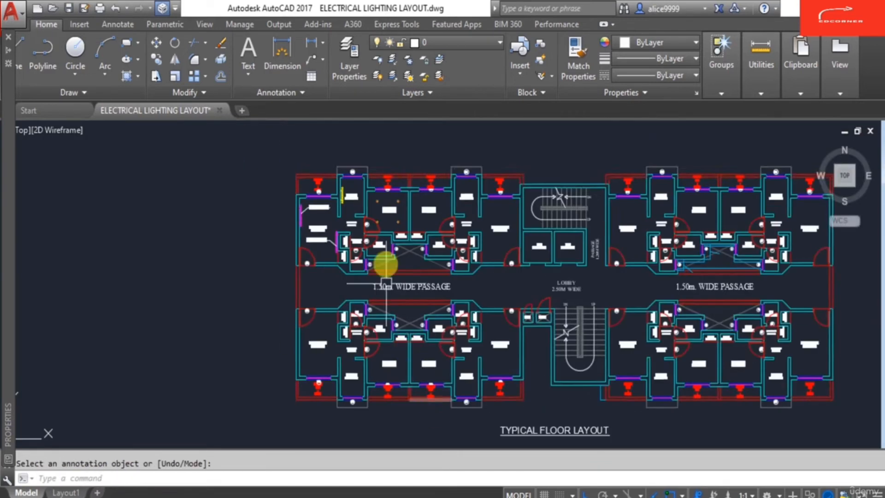
pyautogui.scroll(8, 393, 240)
pyautogui.write('rec')
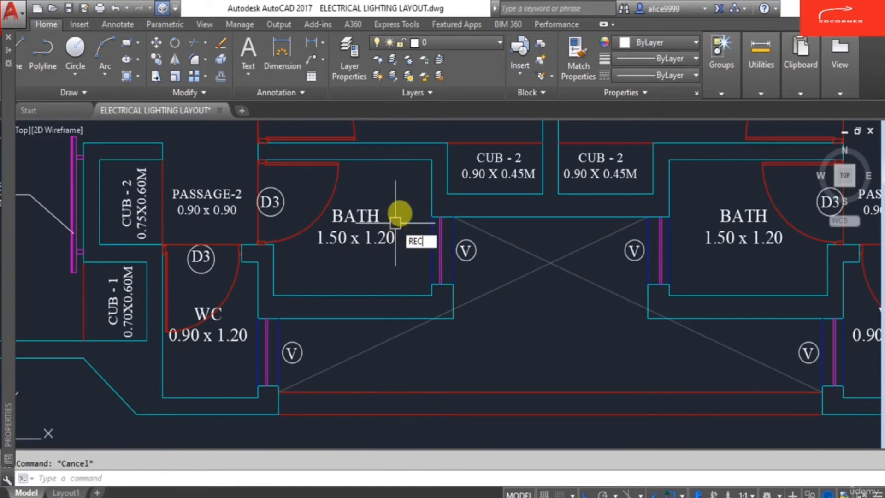
pyautogui.press('Return')
pyautogui.click(432, 160)
pyautogui.click(273, 295)
pyautogui.press('Escape')
# List the bath rectangle's properties to read its area.
pyautogui.write('li')
pyautogui.press('Return')
pyautogui.click(382, 295)
pyautogui.press('Return')
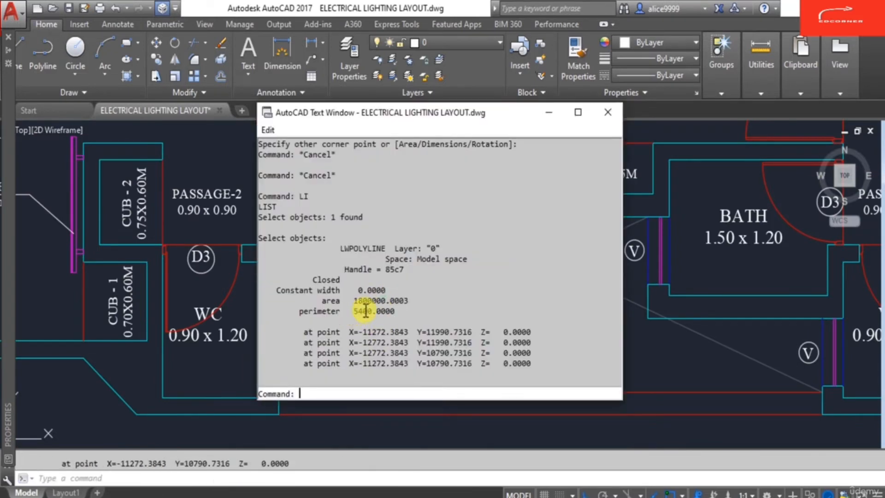
pyautogui.press('Return')
# Set the area in the numerator of the substituted lumens equation to 1.8.
pyautogui.scroll(-6, 405, 247)
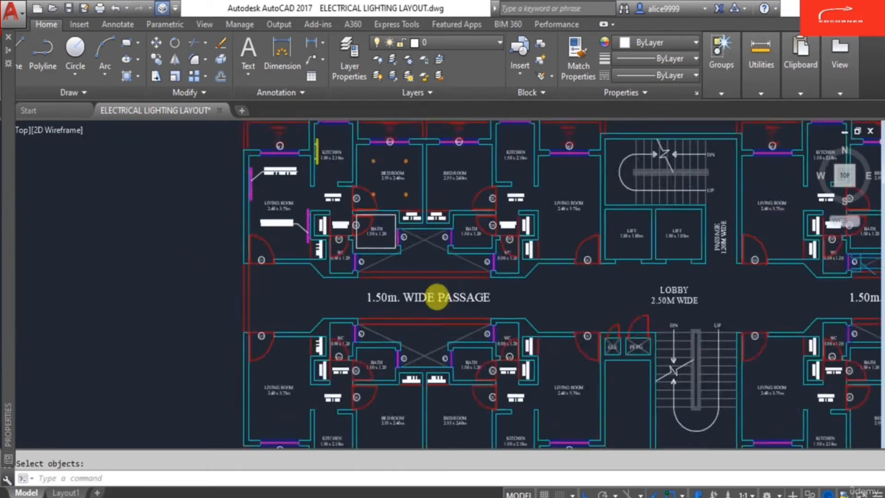
pyautogui.scroll(8, 475, 256)
pyautogui.doubleClick(463, 280)
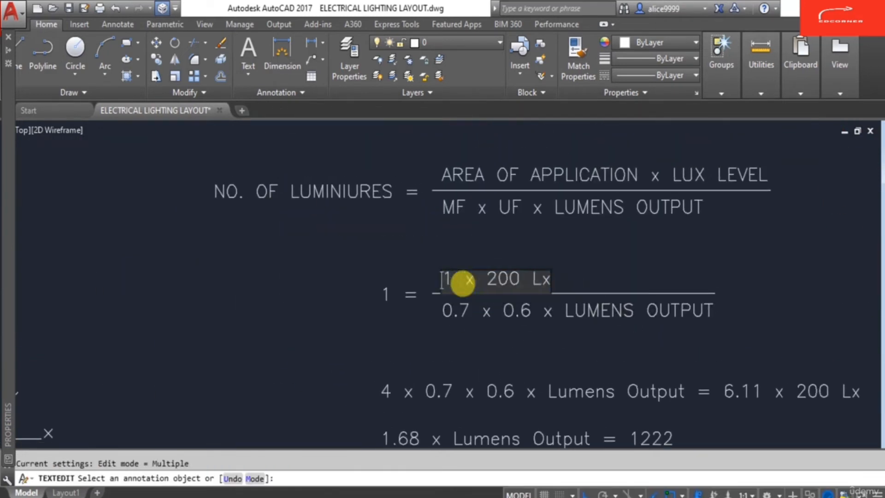
pyautogui.click(491, 332)
pyautogui.press('Return')
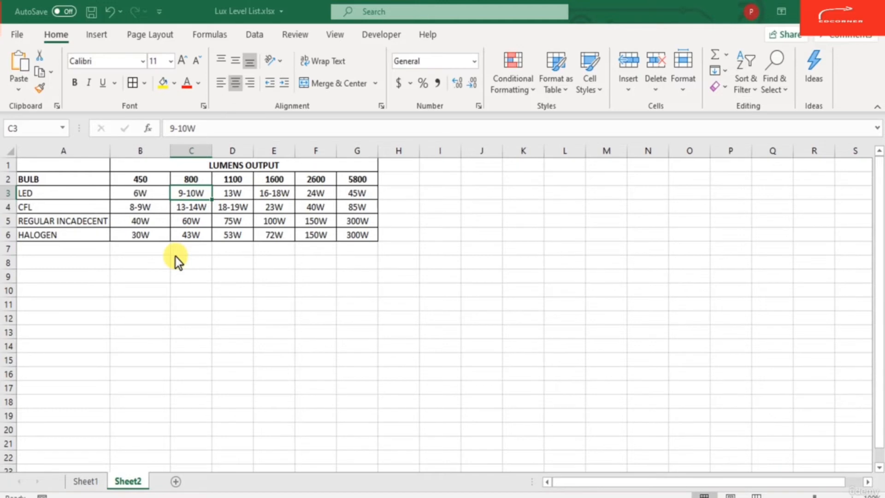
# Switch to the Lux Level List workbook in Excel and look up the Bathroom / Washroom lux level on Sheet1.
pyautogui.press('Down')
pyautogui.click(176, 257)
pyautogui.click(86, 481)
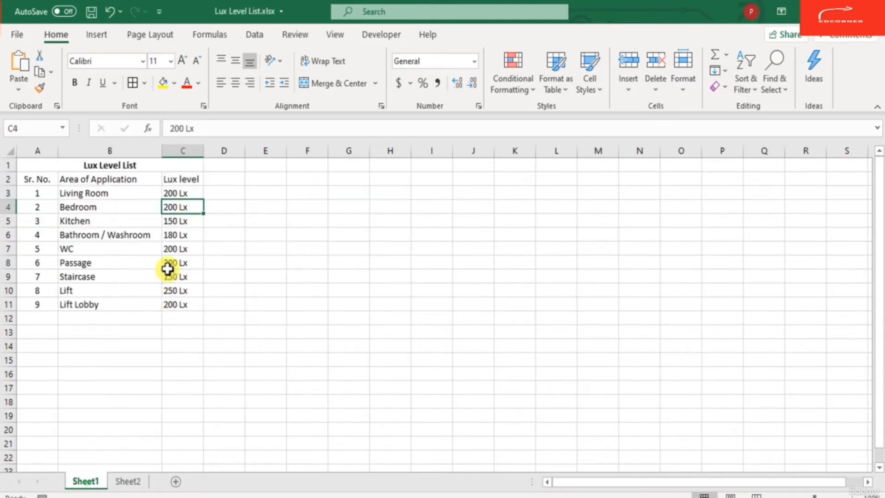
pyautogui.click(74, 250)
pyautogui.click(93, 206)
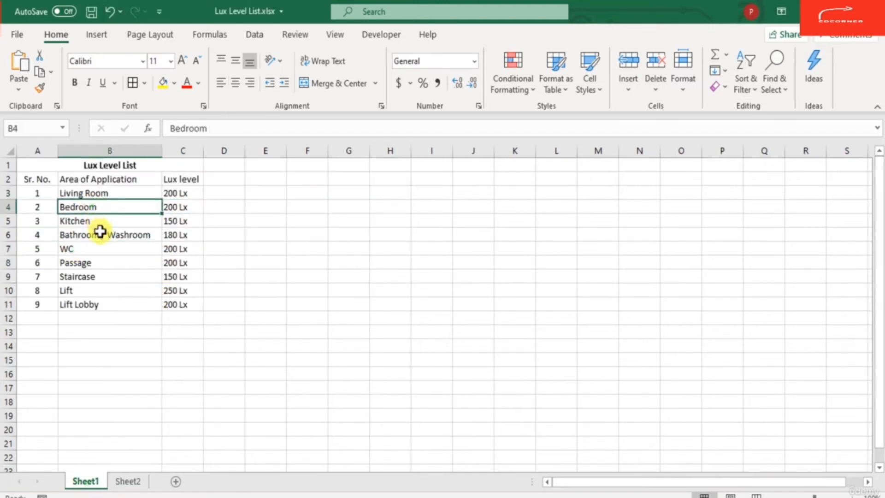
pyautogui.click(100, 232)
pyautogui.click(176, 235)
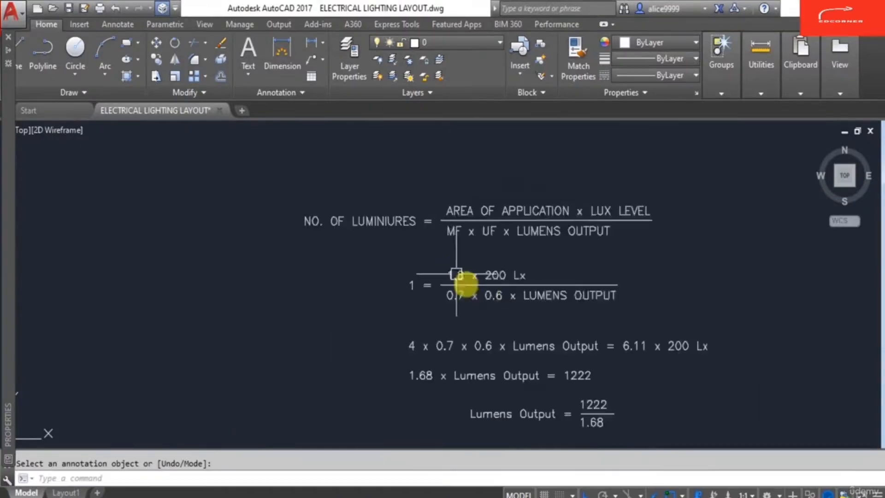
# Back in the AutoCAD drawing, set the lux level in the equation's numerator to 180 Lx.
pyautogui.scroll(3, 440, 247)
pyautogui.doubleClick(395, 221)
pyautogui.doubleClick(394, 223)
pyautogui.press('Delete')
pyautogui.write('180')
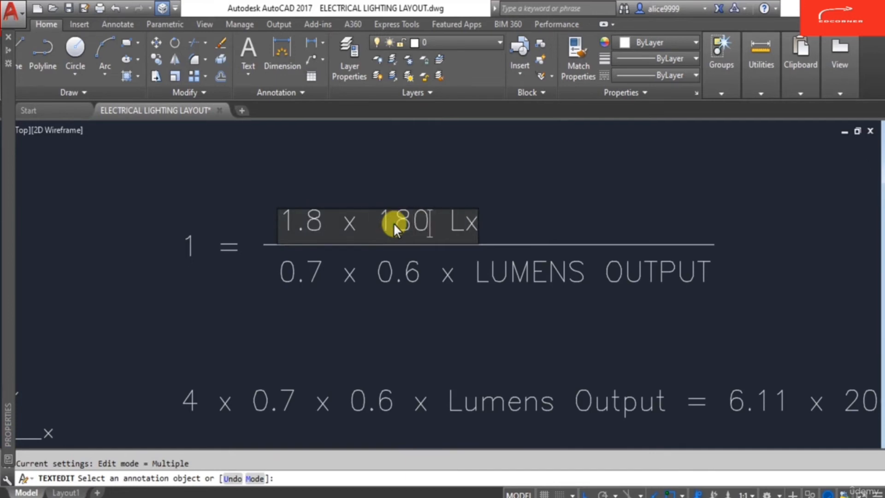
pyautogui.click(442, 353)
pyautogui.scroll(-2, 454, 285)
pyautogui.press('Escape')
# Edit the expanded equation line to read 1 x 0.7 x 0.6 x Lumens Output = 1.8 x 180 Lx.
pyautogui.moveTo(430, 357); pyautogui.dragTo(409, 290, button='middle')
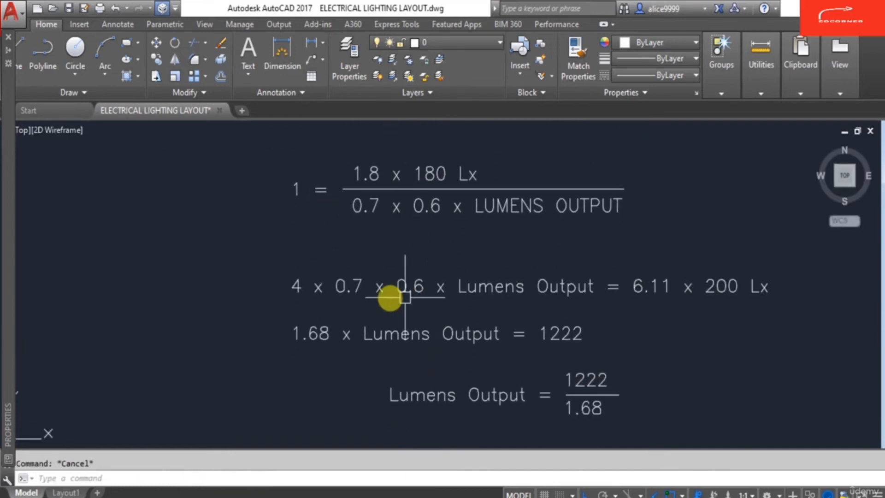
pyautogui.press('Return')
pyautogui.click(300, 286)
pyautogui.click(313, 301)
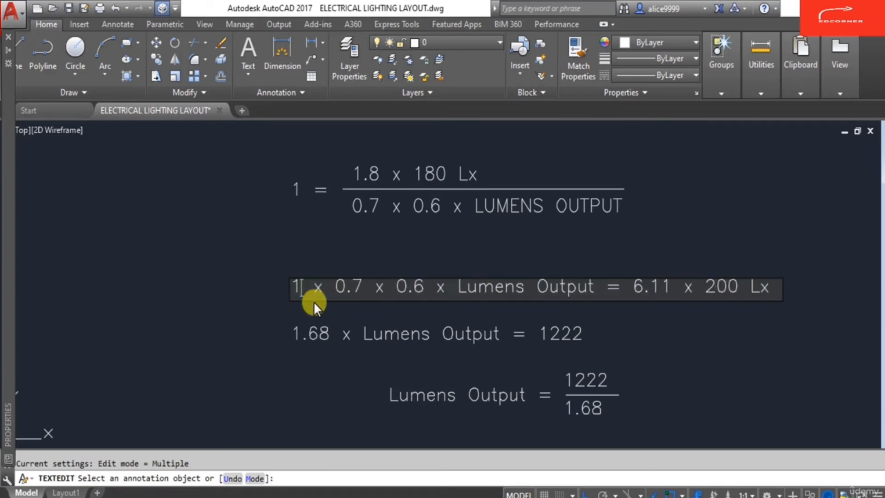
pyautogui.press('Right')
pyautogui.press('Right')
pyautogui.press('Right')
pyautogui.press('Right')
pyautogui.press('Right')
pyautogui.press('Right')
pyautogui.press('Right')
pyautogui.press('Right')
pyautogui.press('Right')
pyautogui.press('Right')
pyautogui.press('Right')
pyautogui.press('Right')
pyautogui.press('Right')
pyautogui.press('Right')
pyautogui.press('Right')
pyautogui.press('Right')
pyautogui.press('Right')
pyautogui.press('Right')
pyautogui.press('Right')
pyautogui.press('Right')
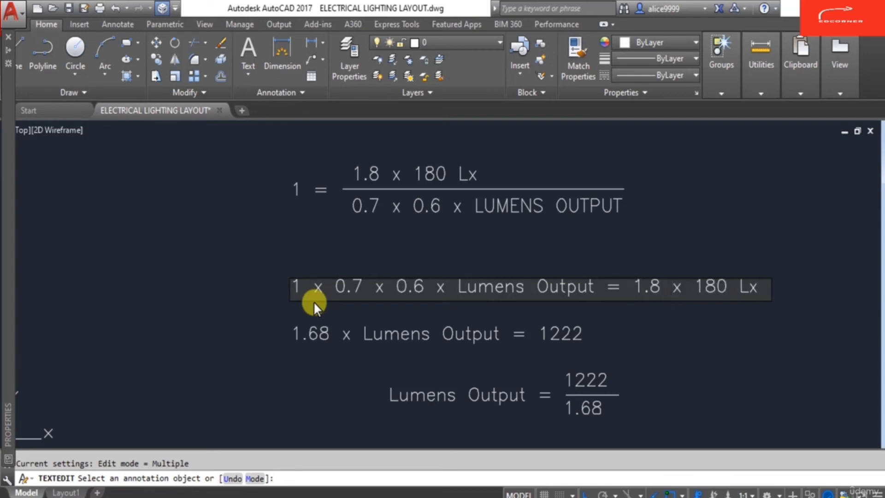
pyautogui.press('Escape')
pyautogui.press('Escape')
# Switch to Calculator and compute 1.8 × 180, plus 1 × 0.7 × 0.6.
pyautogui.hotkey('alt', 'Tab')
pyautogui.press('Escape')
pyautogui.write('1.68')
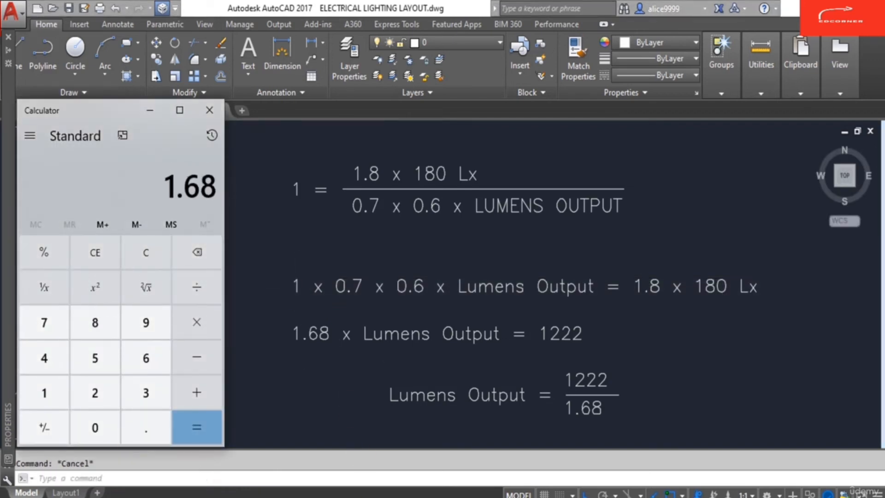
pyautogui.write('.8*180')
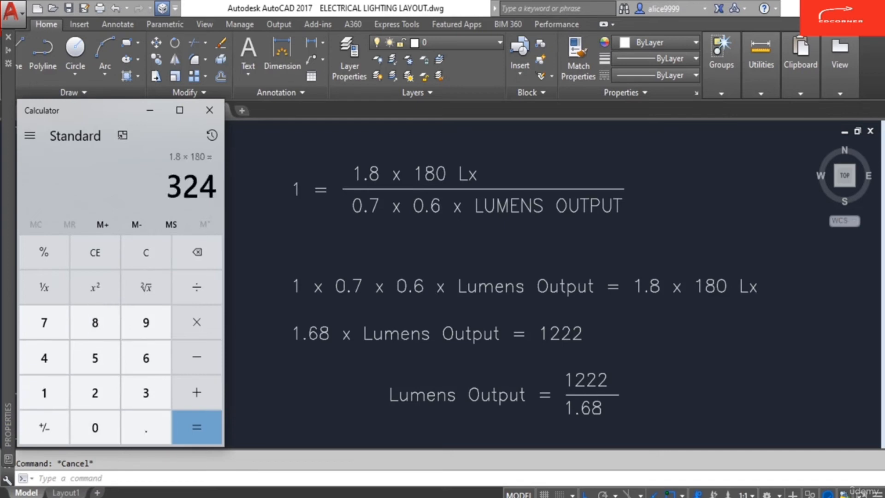
pyautogui.press('Escape')
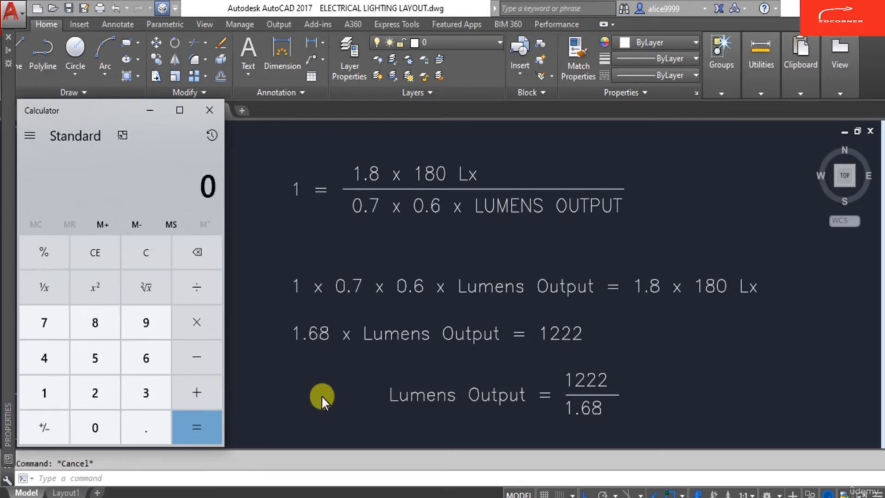
pyautogui.write('.7 x 0.6')
pyautogui.press('Return')
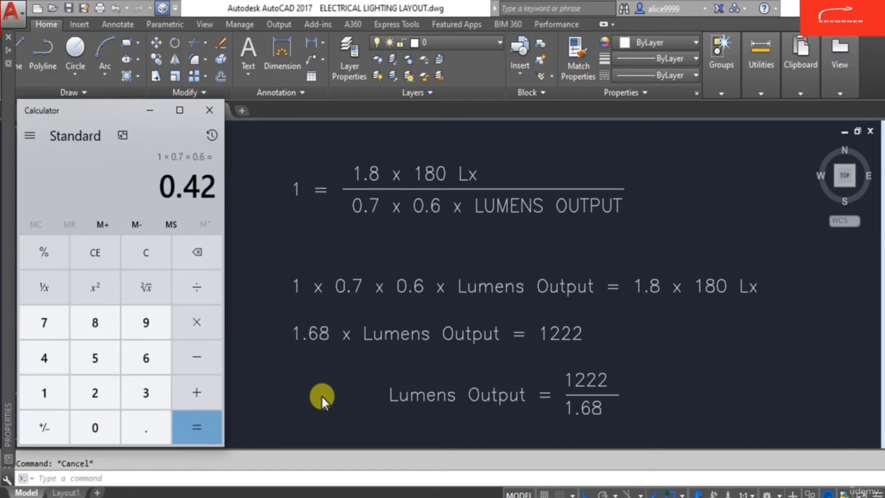
# In the AutoCAD drawing, set the multiplier of the simplified Lumens Output line to 0.42.
pyautogui.click(318, 394)
pyautogui.doubleClick(316, 337)
pyautogui.press('Home')
pyautogui.press('Delete')
pyautogui.press('Delete')
pyautogui.press('Delete')
pyautogui.press('Delete')
pyautogui.write('0.42')
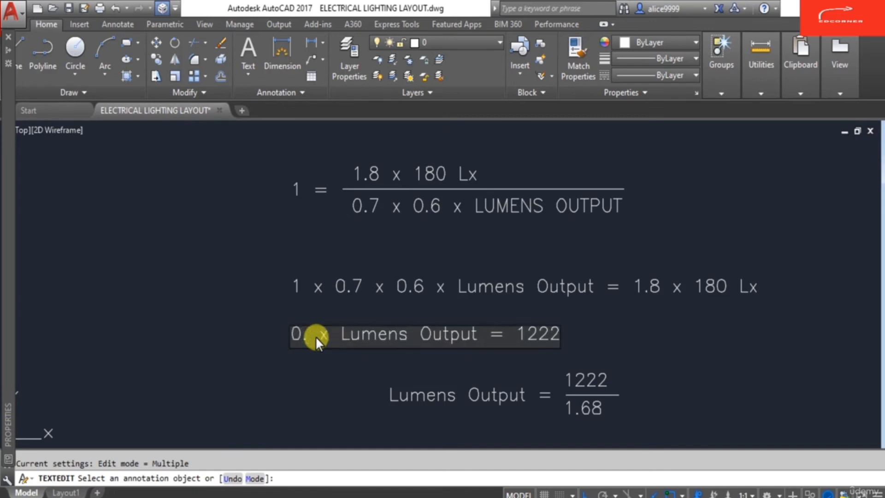
pyautogui.press('Return')
pyautogui.press('Return')
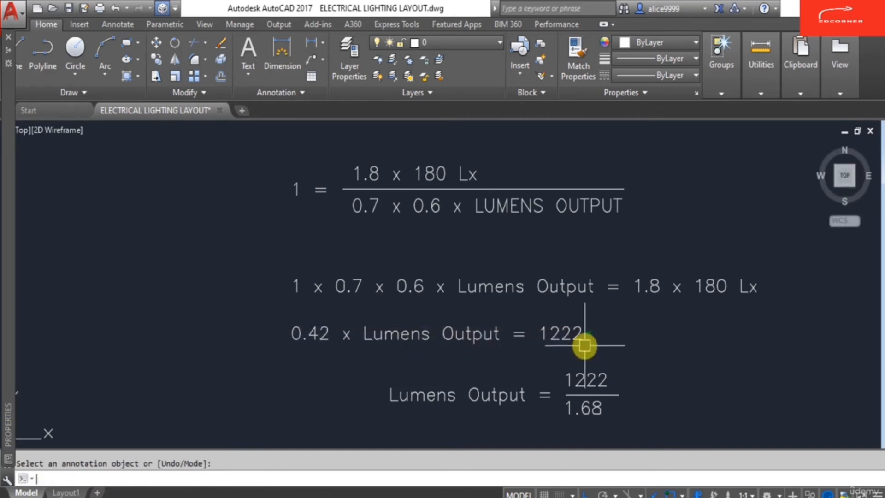
# Set the right-hand side of the 0.42 x Lumens Output line to 324.
pyautogui.hotkey('alt', 'Tab')
pyautogui.press('Escape')
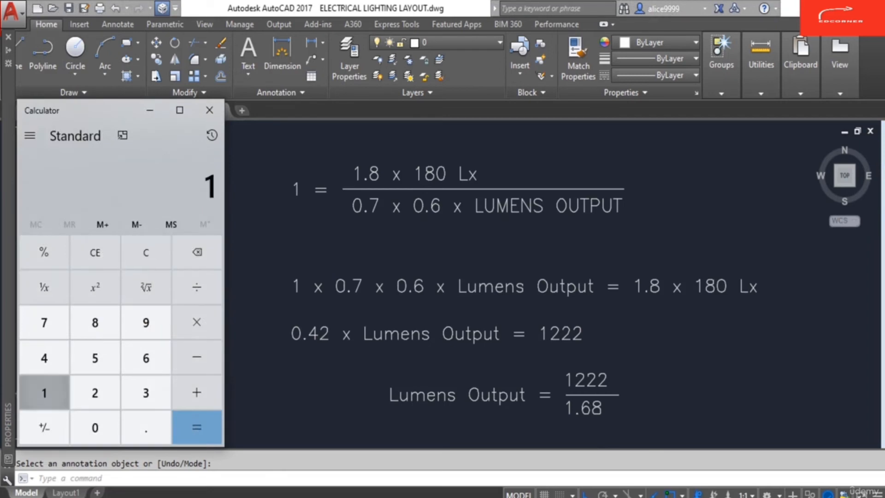
pyautogui.hotkey('alt', 'Tab')
pyautogui.press('Escape')
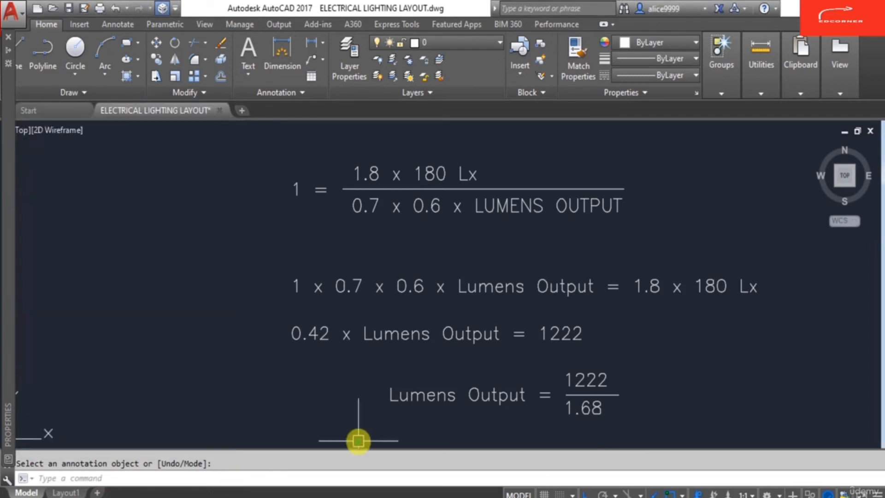
pyautogui.press('Return')
pyautogui.click(548, 340)
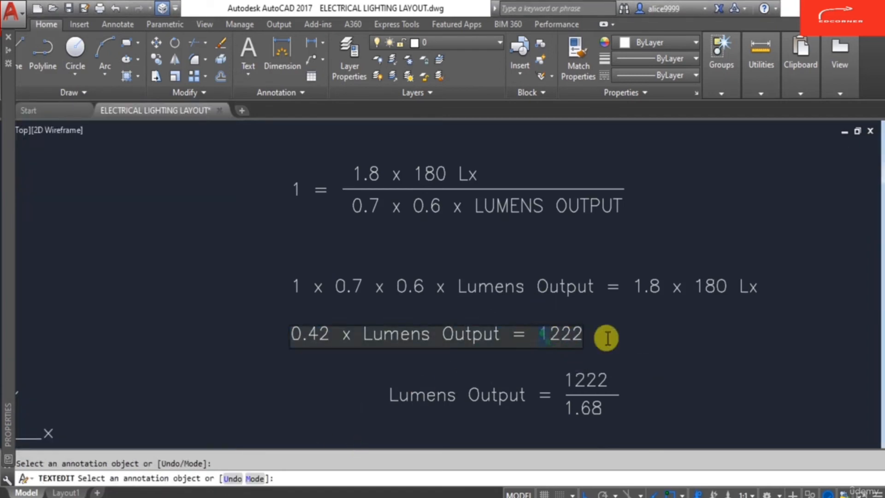
pyautogui.moveTo(558, 333); pyautogui.dragTo(634, 338)
pyautogui.write('324')
pyautogui.click(634, 337)
pyautogui.press('Escape')
# Compute 324 ÷ 0.42 in Calculator and return to the drawing.
pyautogui.moveTo(573, 331)
pyautogui.mouseDown(button='middle')
pyautogui.moveTo(484, 293)
pyautogui.moveTo(444, 430)
pyautogui.mouseUp(button='middle')
pyautogui.hotkey('alt', 'Tab')
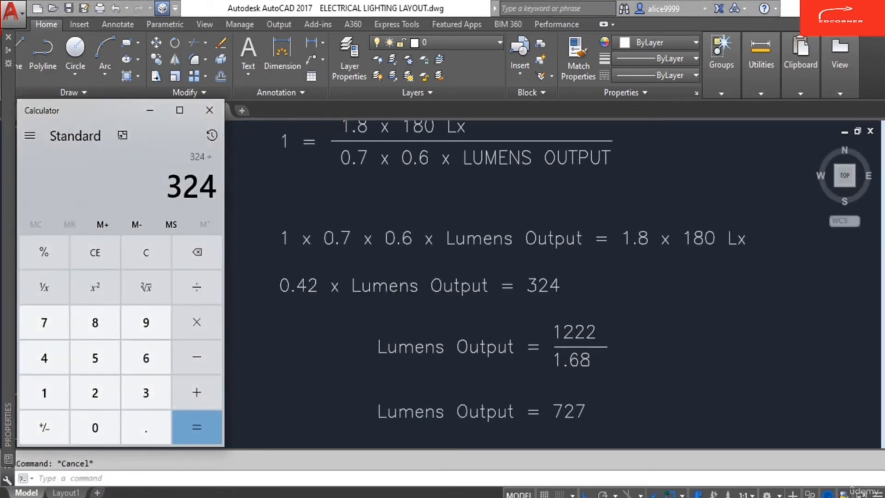
pyautogui.write('2')
pyautogui.press('Return')
pyautogui.click(421, 344)
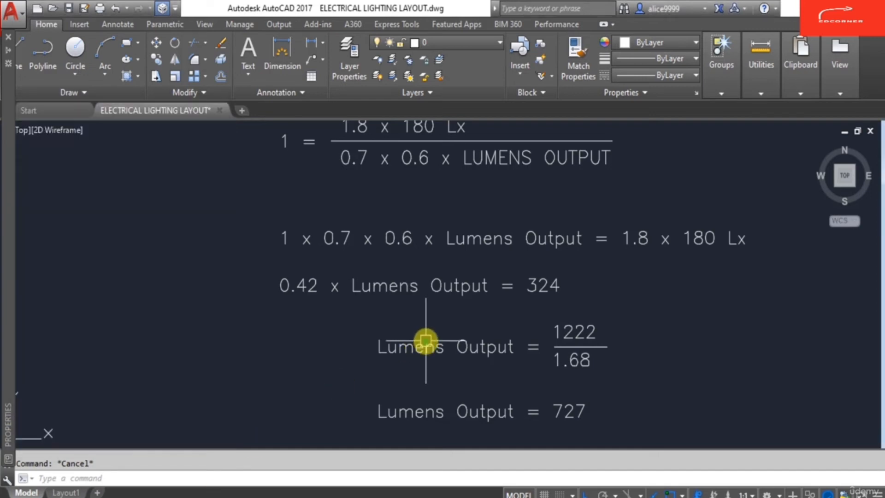
# Change the final Lumens Output result at the end of the calculation to 771.
pyautogui.scroll(4, 559, 376)
pyautogui.write('ed')
pyautogui.press('Return')
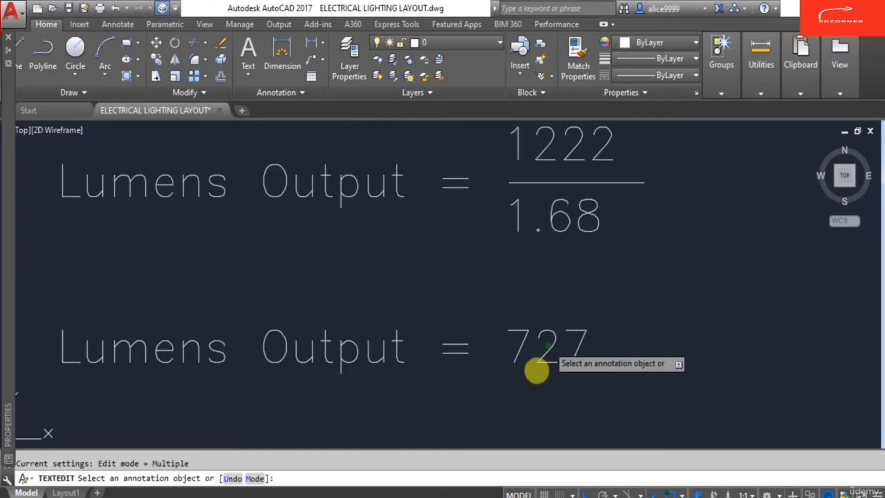
pyautogui.click(534, 353)
pyautogui.moveTo(533, 353); pyautogui.dragTo(611, 352)
pyautogui.write('721')
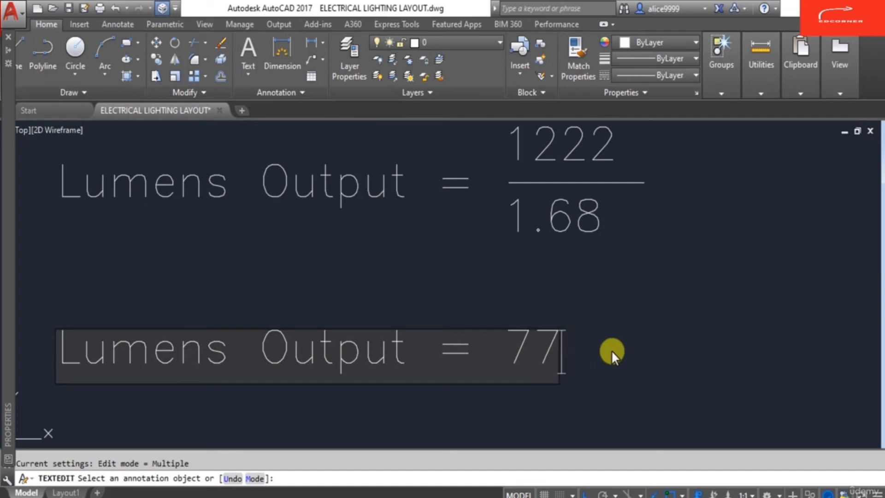
pyautogui.press('Return')
pyautogui.press('Left')
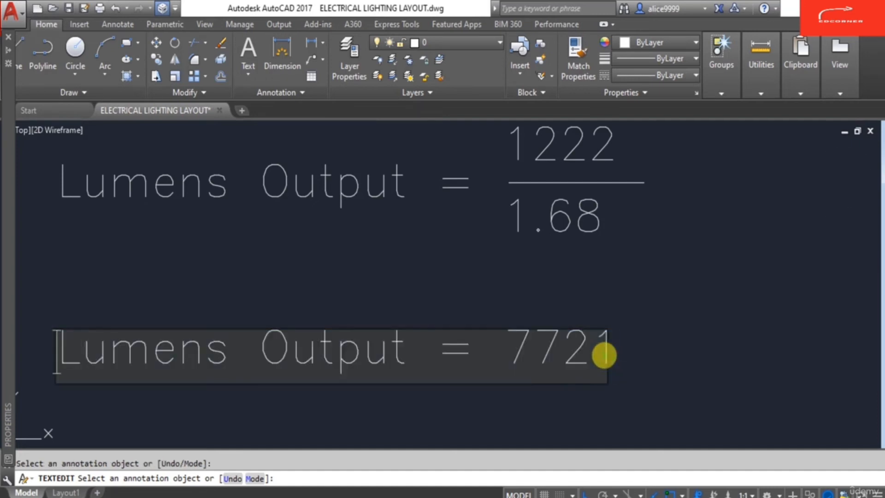
pyautogui.press('Delete')
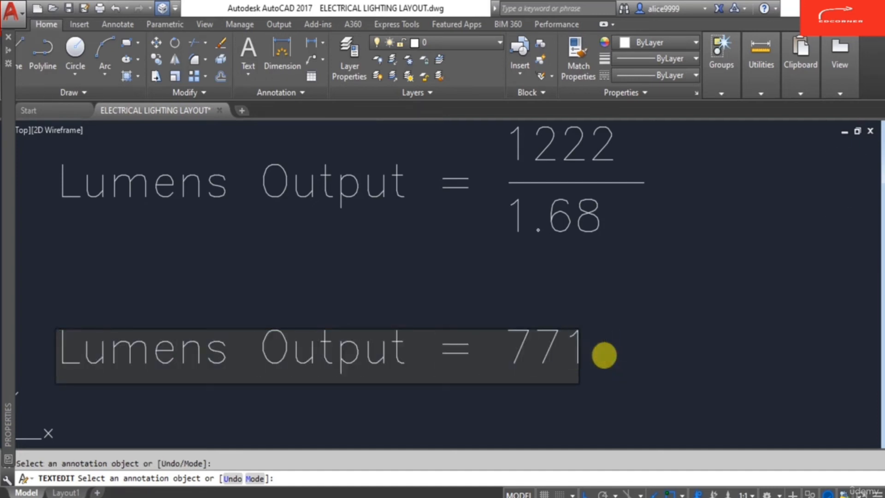
pyautogui.press('Return')
pyautogui.press('Escape')
# Switch to the Excel workbook and look up the LED wattage for 800 lumens on Sheet2.
pyautogui.scroll(-3, 490, 304)
pyautogui.moveTo(405, 339); pyautogui.dragTo(421, 371, button='middle')
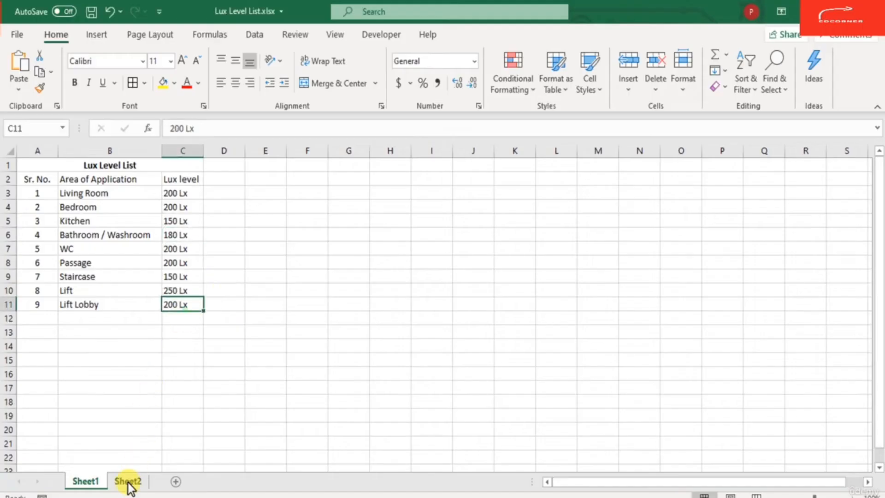
pyautogui.click(128, 481)
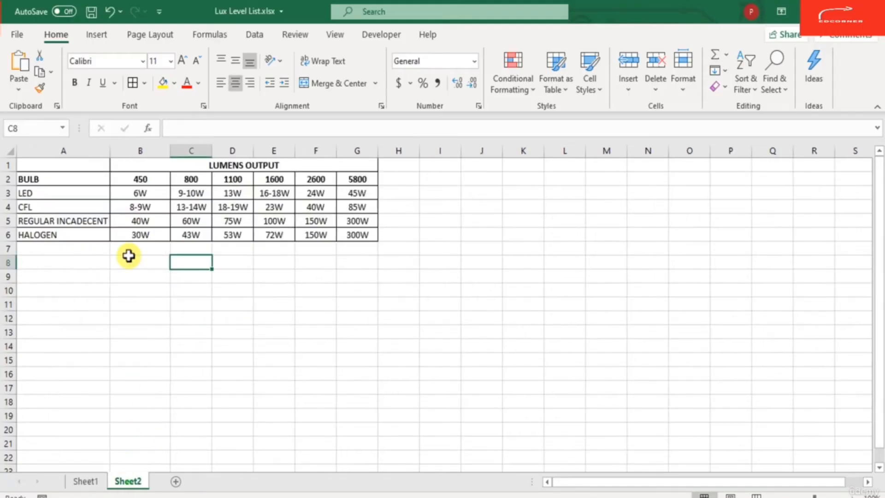
pyautogui.click(129, 257)
pyautogui.press('Up')
pyautogui.press('Up')
pyautogui.press('Up')
pyautogui.press('Up')
pyautogui.press('Up')
pyautogui.press('Up')
pyautogui.press('Right')
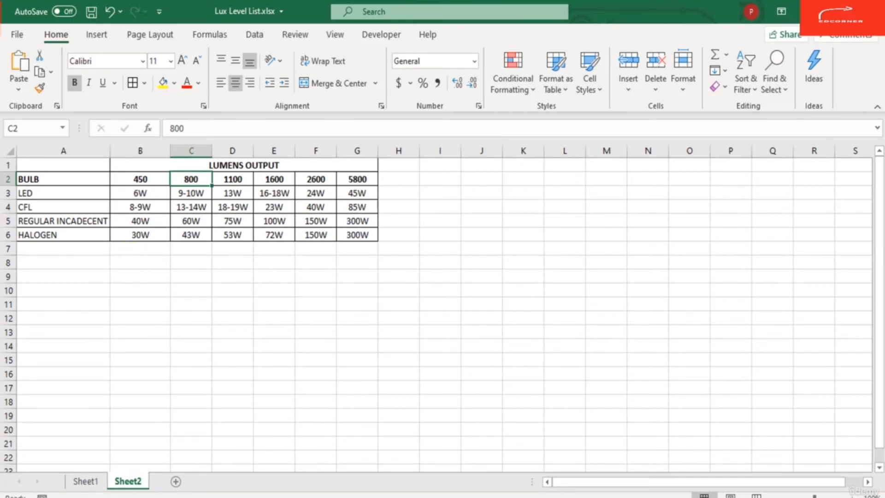
pyautogui.click(167, 332)
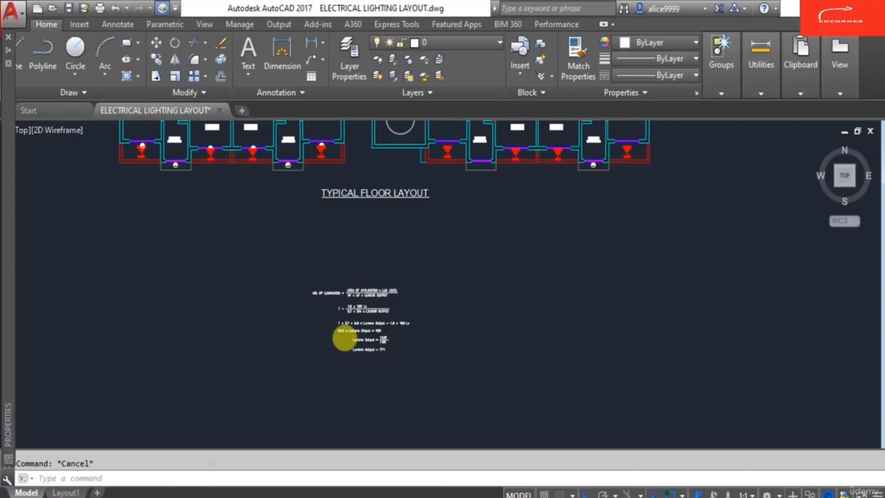
# Copy a down light from the bedroom into the bath.
pyautogui.scroll(6, 350, 339)
pyautogui.scroll(-8, 270, 194)
pyautogui.scroll(2, 270, 223)
pyautogui.scroll(6, 295, 202)
pyautogui.moveTo(309, 202); pyautogui.dragTo(338, 283, button='middle')
pyautogui.scroll(4, 375, 253)
pyautogui.write('co')
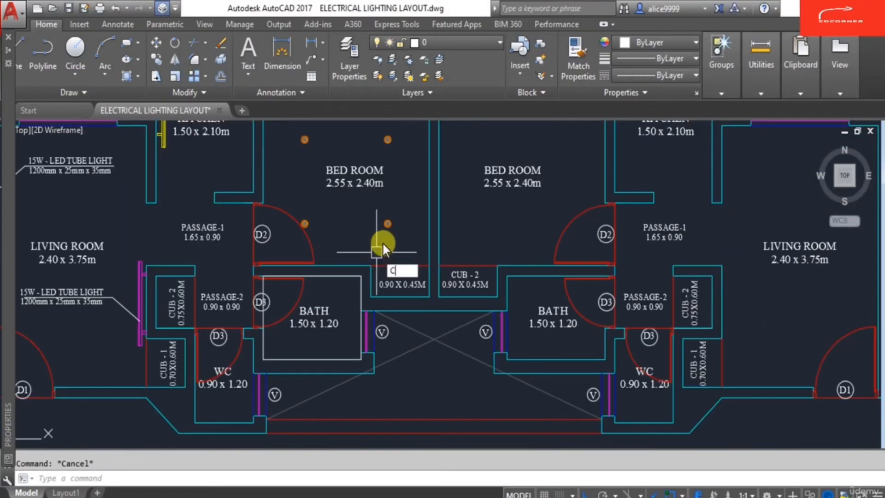
pyautogui.press('Return')
pyautogui.scroll(5, 384, 241)
pyautogui.click(389, 207)
pyautogui.press('Return')
pyautogui.click(377, 252)
pyautogui.scroll(5, 272, 310)
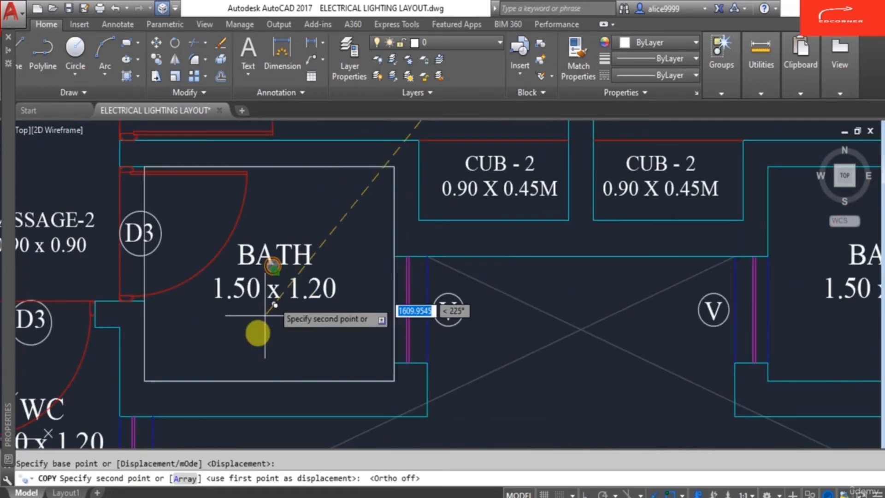
pyautogui.press('Escape')
pyautogui.scroll(-2, 265, 295)
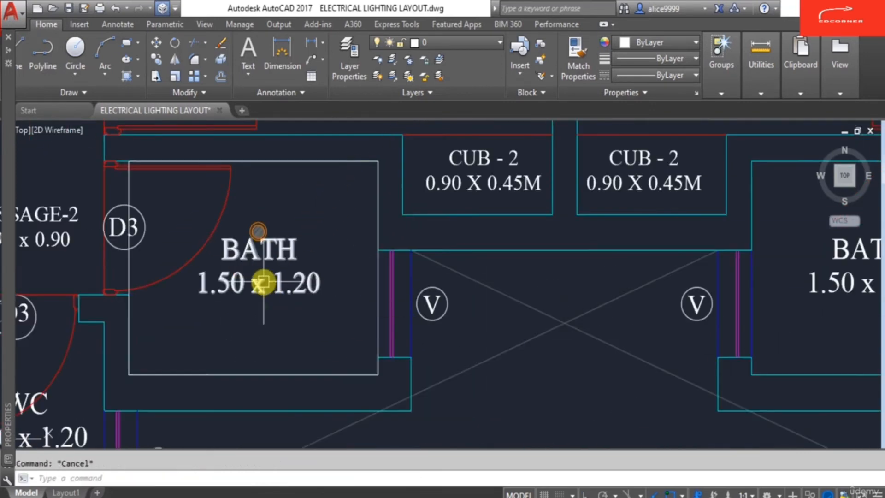
# Draw a diagonal line between opposite corners of the rectangle in the bath.
pyautogui.write('l')
pyautogui.press('Return')
pyautogui.click(129, 374)
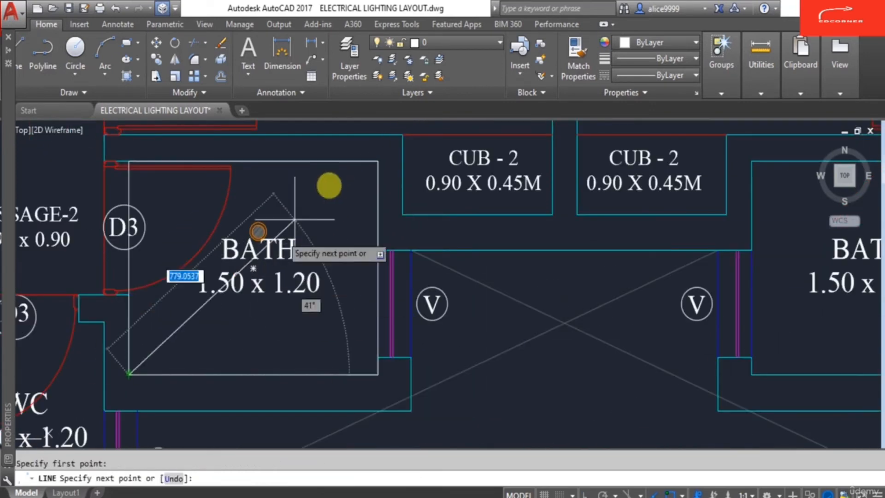
pyautogui.click(378, 161)
# Move the bath's down light by its centre onto the midpoint of the diagonal line.
pyautogui.write('m')
pyautogui.press('Return')
pyautogui.click(259, 231)
pyautogui.scroll(4, 258, 231)
pyautogui.press('Return')
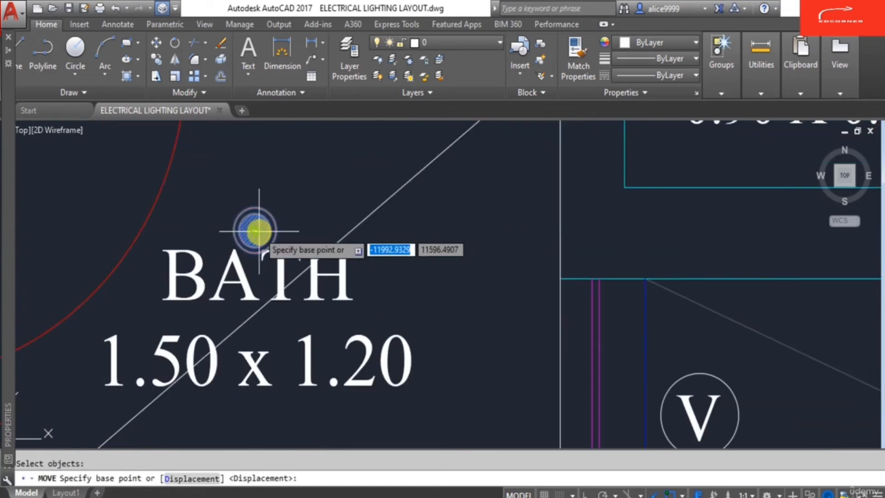
pyautogui.click(255, 230)
pyautogui.scroll(-4, 246, 295)
pyautogui.click(240, 326)
pyautogui.press('Escape')
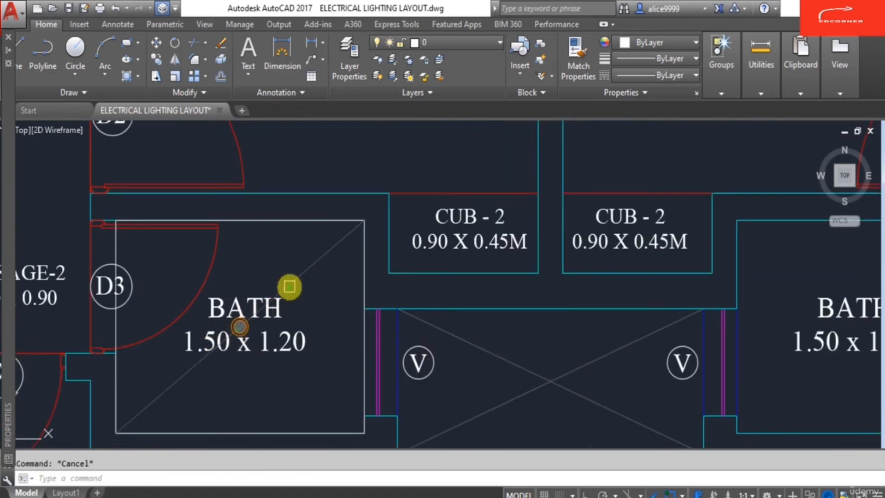
# Delete the diagonal line and the construction rectangle from the bath.
pyautogui.scroll(-4, 366, 248)
pyautogui.moveTo(393, 246)
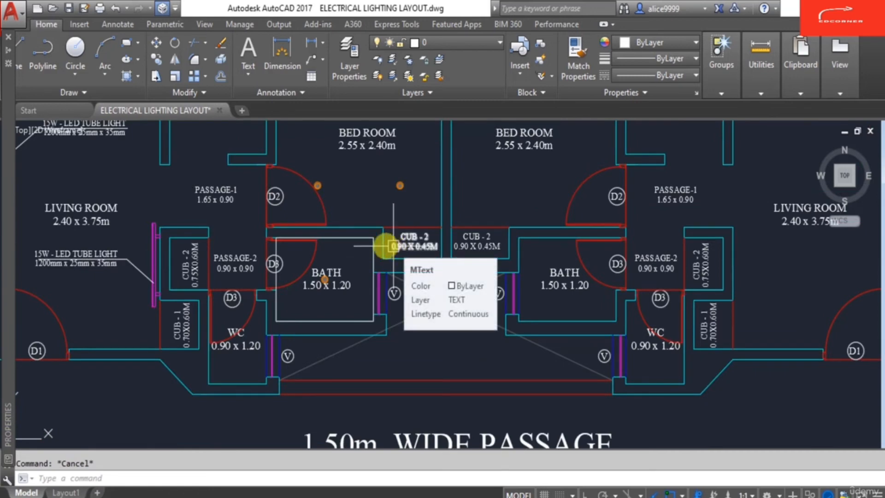
pyautogui.click(358, 242)
pyautogui.press('Delete')
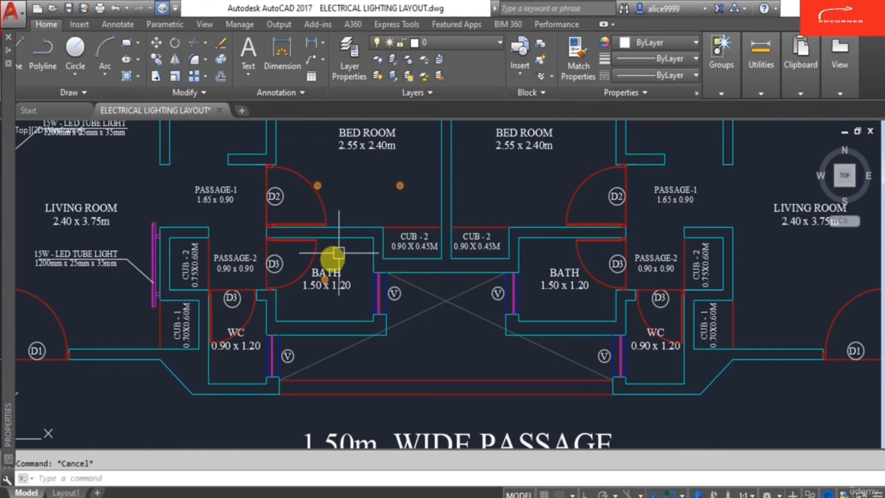
# Review the light legend, the WC in the floor plan and the lumens calculation text below the plan.
pyautogui.scroll(4, 331, 260)
pyautogui.scroll(-6, 341, 260)
pyautogui.scroll(-3, 392, 272)
pyautogui.scroll(7, 539, 266)
pyautogui.scroll(-5, 591, 331)
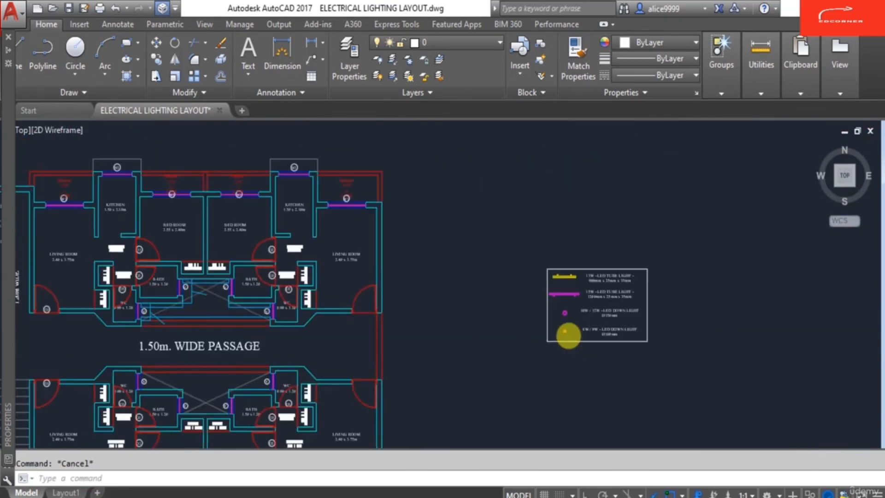
pyautogui.scroll(7, 189, 338)
pyautogui.scroll(2, 271, 291)
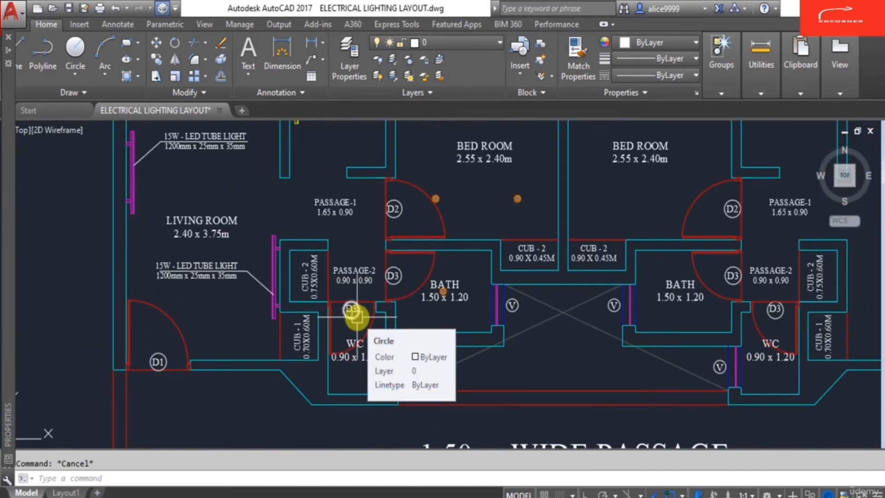
pyautogui.moveTo(411, 360); pyautogui.dragTo(386, 320, button='middle')
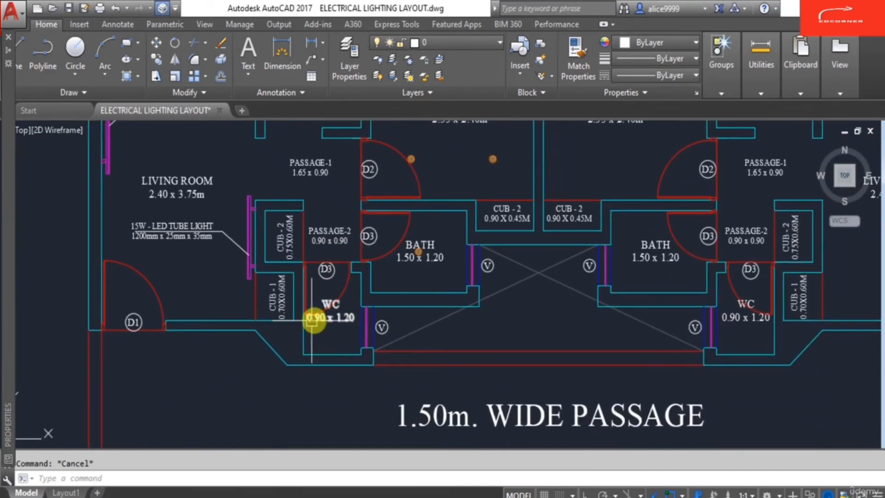
pyautogui.scroll(-5, 381, 253)
pyautogui.scroll(3, 411, 434)
pyautogui.scroll(6, 364, 372)
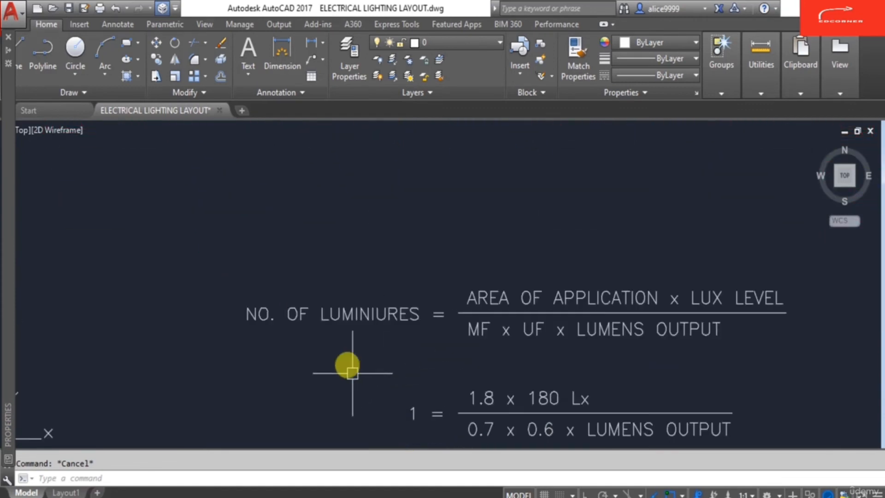
pyautogui.scroll(-3, 447, 341)
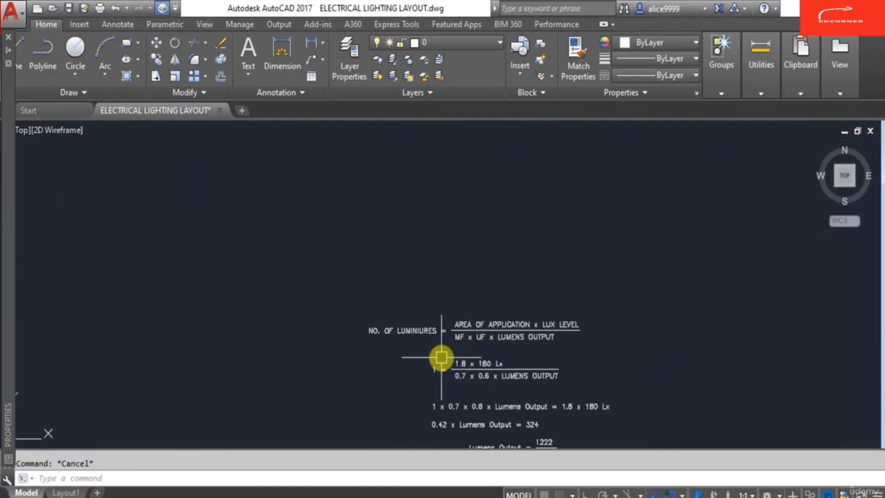
pyautogui.scroll(-4, 441, 357)
pyautogui.scroll(-1, 431, 395)
pyautogui.scroll(6, 346, 351)
pyautogui.moveTo(355, 317); pyautogui.dragTo(357, 304, button='middle')
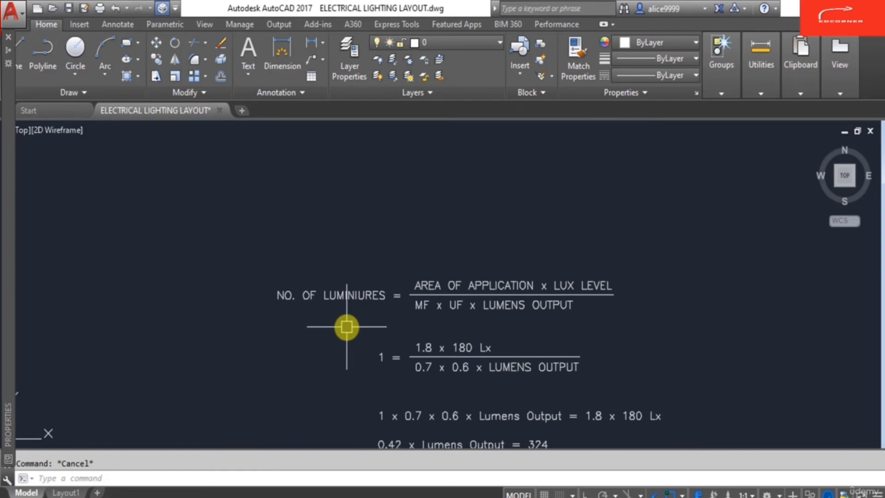
pyautogui.scroll(-4, 334, 324)
pyautogui.scroll(6, 258, 174)
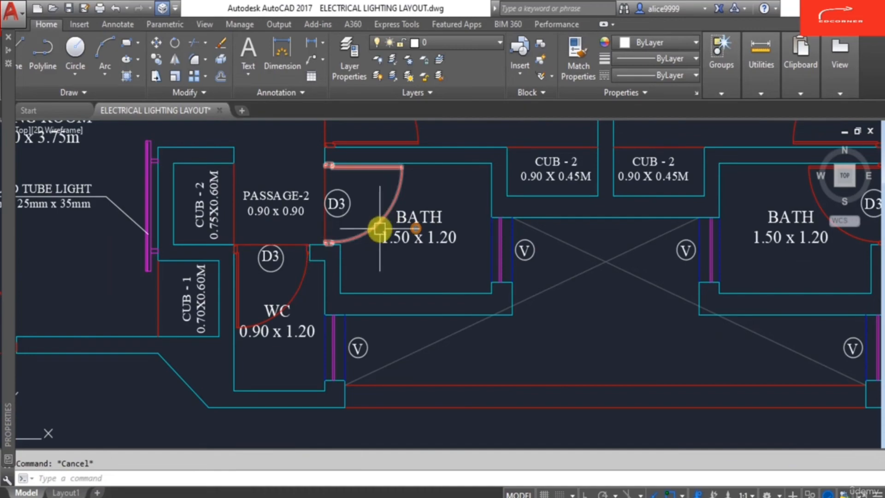
pyautogui.scroll(-6, 364, 286)
pyautogui.scroll(2, 322, 207)
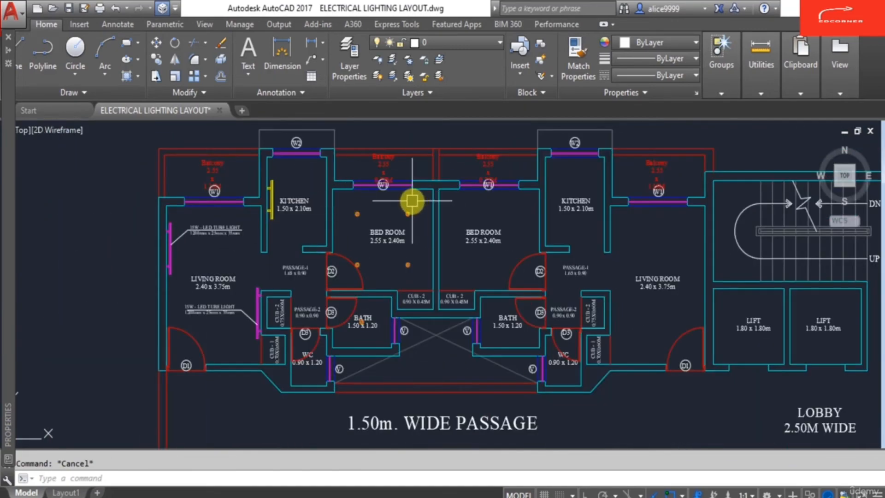
pyautogui.scroll(1, 335, 206)
pyautogui.scroll(-3, 336, 276)
pyautogui.moveTo(336, 276)
pyautogui.mouseDown(button='middle')
pyautogui.moveTo(374, 194)
pyautogui.moveTo(332, 107)
pyautogui.mouseUp(button='middle')
pyautogui.scroll(2, 419, 286)
pyautogui.scroll(-3, 421, 348)
pyautogui.scroll(5, 442, 394)
pyautogui.moveTo(442, 399); pyautogui.dragTo(407, 301, button='middle')
pyautogui.scroll(2, 419, 279)
pyautogui.scroll(-5, 430, 346)
pyautogui.moveTo(332, 263); pyautogui.dragTo(377, 346, button='middle')
# Draw a rectangle along the inner walls of the 0.90 x 1.20 WC beside the bath.
pyautogui.scroll(4, 335, 233)
pyautogui.moveTo(335, 232); pyautogui.dragTo(376, 444, button='middle')
pyautogui.moveTo(369, 251); pyautogui.dragTo(381, 380, button='middle')
pyautogui.write('C')
pyautogui.press('Return')
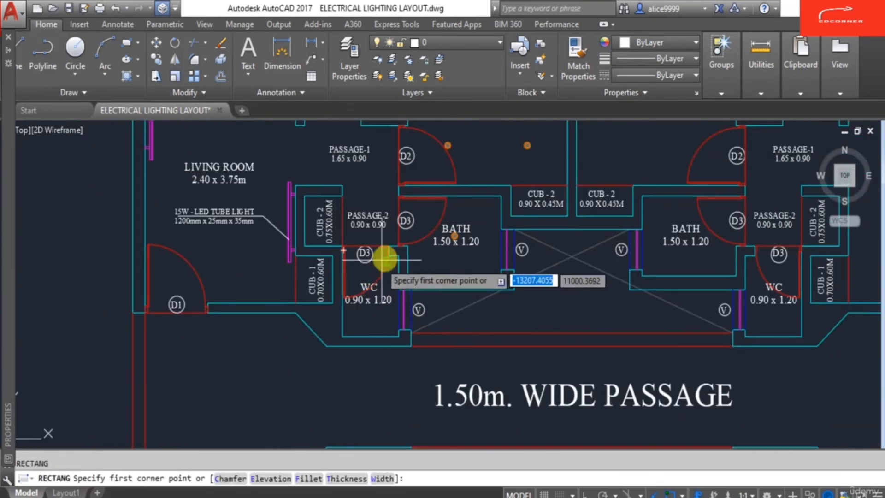
pyautogui.scroll(2, 392, 256)
pyautogui.click(400, 254)
pyautogui.click(308, 385)
pyautogui.press('Escape')
# List the WC rectangle's properties to read its area, and close the listing.
pyautogui.write('LI')
pyautogui.press('Return')
pyautogui.click(362, 385)
pyautogui.press('Return')
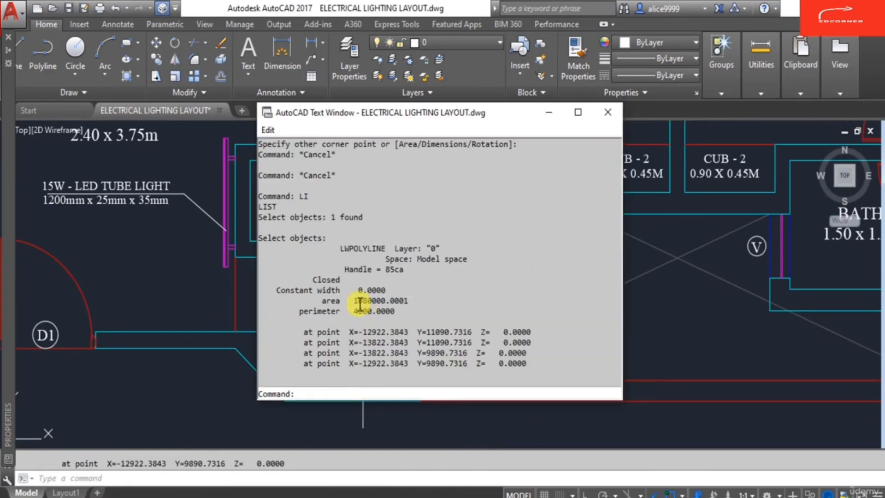
pyautogui.press('F2')
# Change the area in the numerator of the luminaire formula to 1.08.
pyautogui.scroll(-9, 462, 229)
pyautogui.scroll(-2, 502, 272)
pyautogui.scroll(5, 562, 388)
pyautogui.moveTo(573, 395); pyautogui.dragTo(505, 325, button='middle')
pyautogui.scroll(2, 452, 326)
pyautogui.press('Escape')
pyautogui.write('ed')
pyautogui.scroll(4, 450, 296)
pyautogui.press('Return')
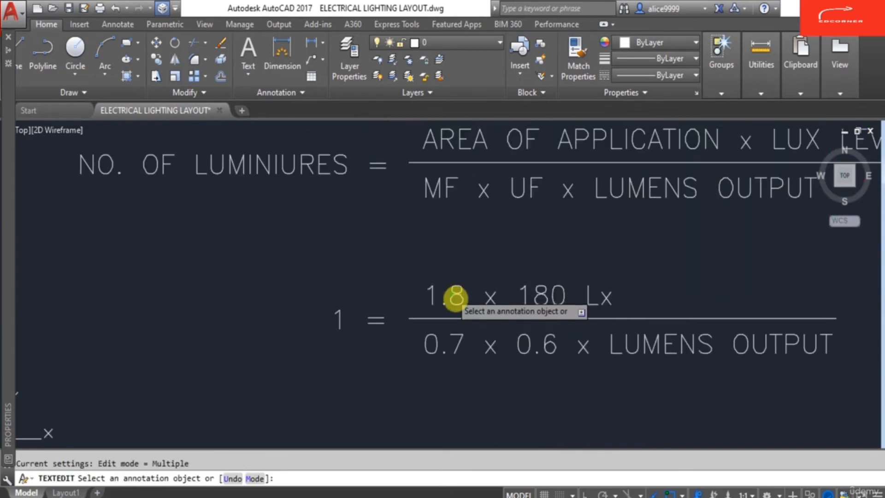
pyautogui.click(457, 300)
pyautogui.write('0')
pyautogui.press('Right')
pyautogui.press('Right')
pyautogui.press('Right')
pyautogui.press('Right')
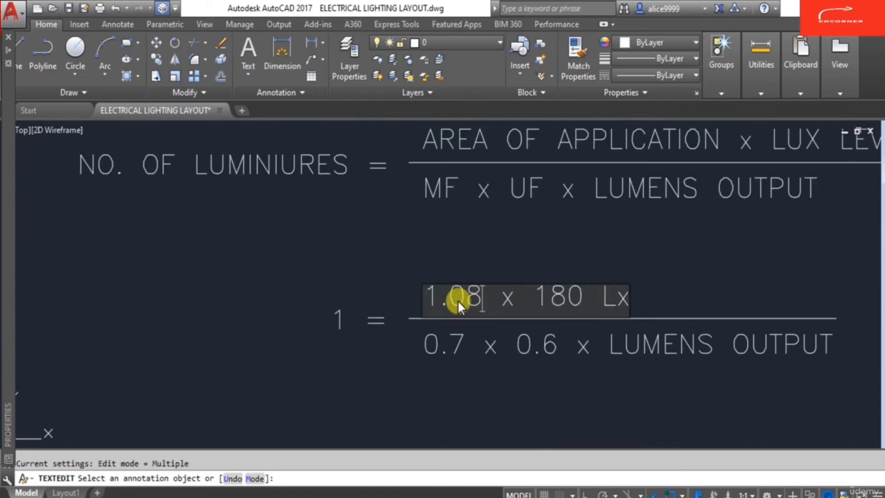
pyautogui.click(509, 240)
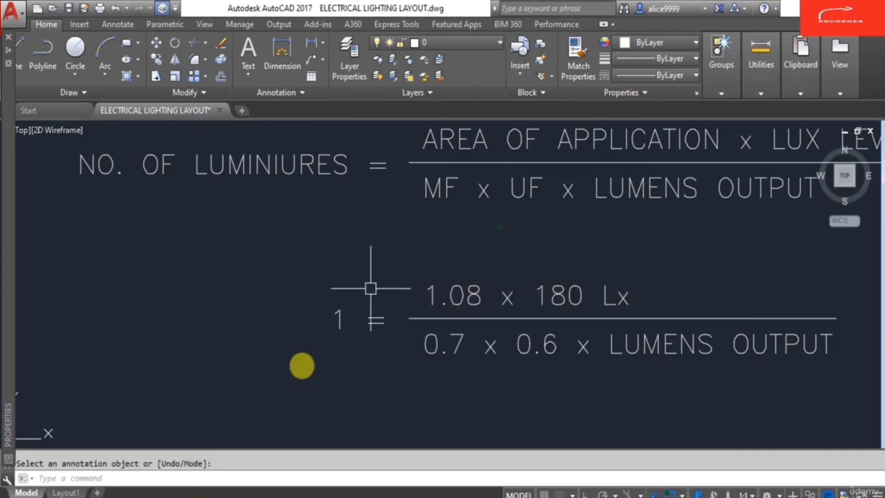
pyautogui.press('Escape')
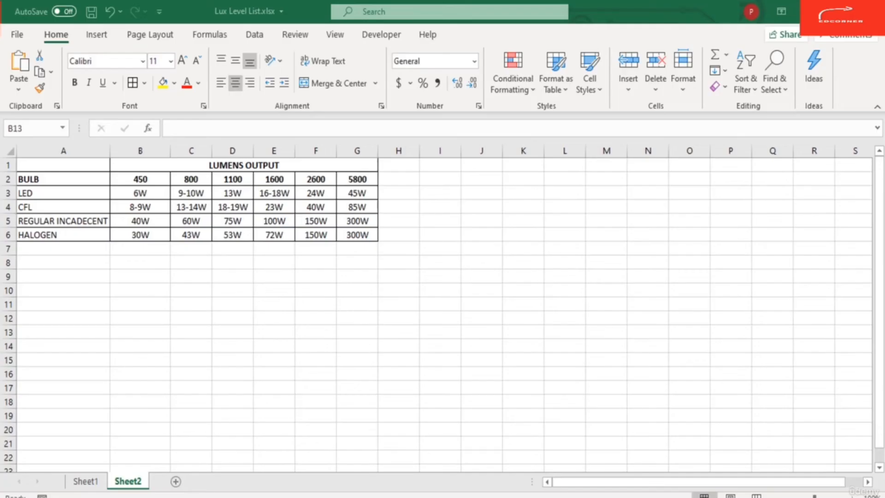
# Switch to the Excel workbook and look up the WC's lux level on Sheet1.
pyautogui.click(141, 330)
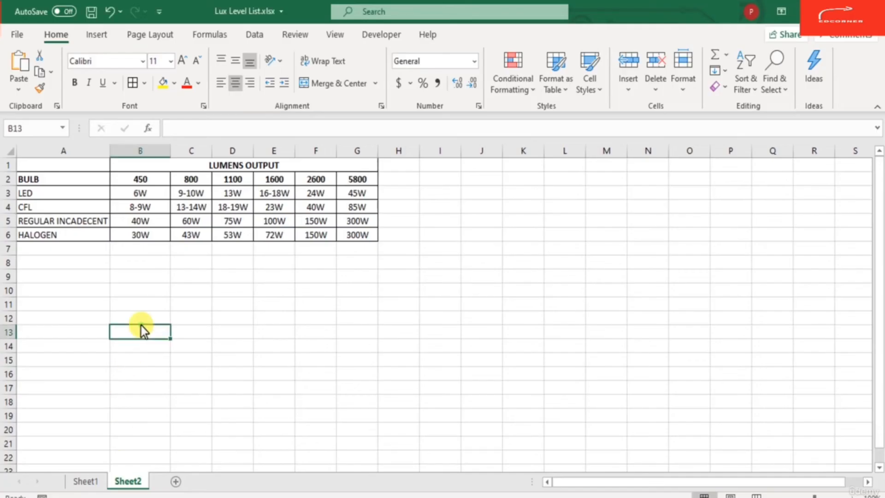
pyautogui.click(87, 481)
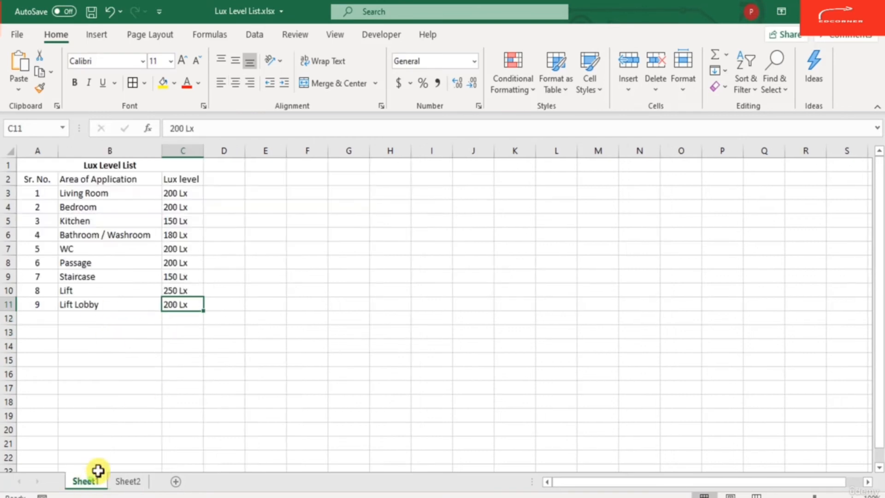
pyautogui.click(114, 295)
pyautogui.click(101, 250)
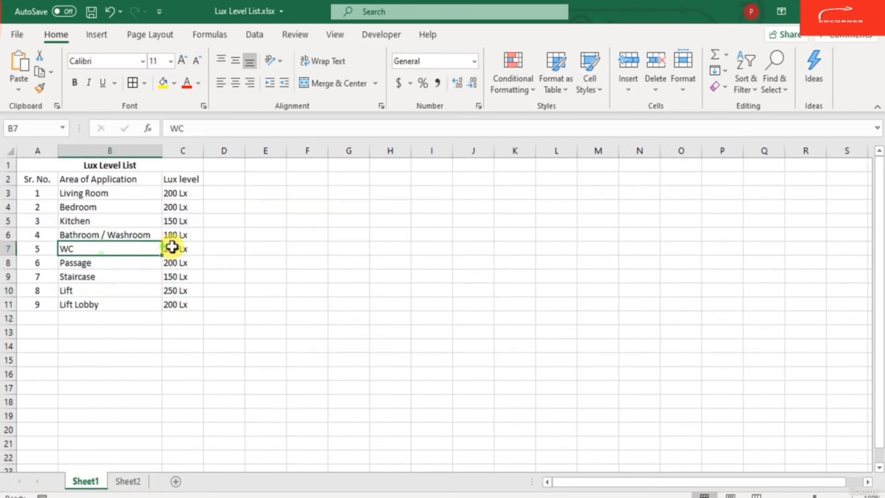
pyautogui.click(172, 248)
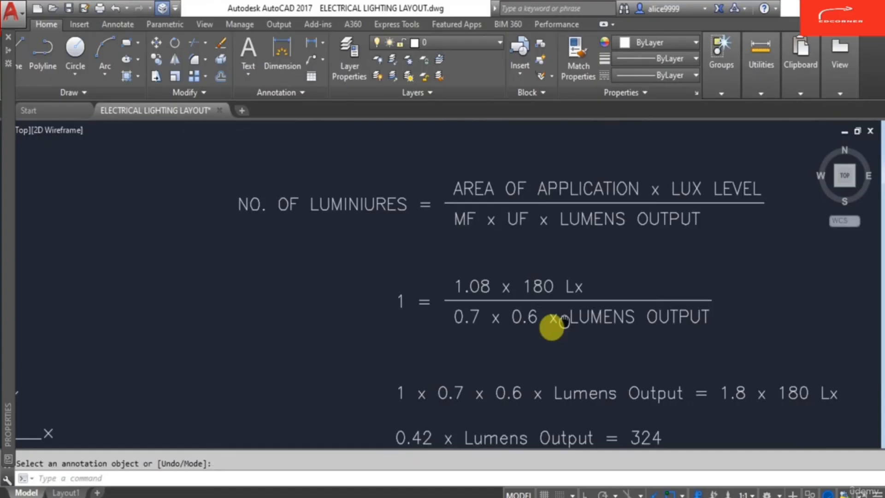
# Return to the AutoCAD drawing and change the lux level in the formula's numerator to 200 Lx.
pyautogui.press('Escape')
pyautogui.scroll(3, 510, 300)
pyautogui.doubleClick(470, 297)
pyautogui.click(451, 308)
pyautogui.press('Delete')
pyautogui.press('Delete')
pyautogui.press('Delete')
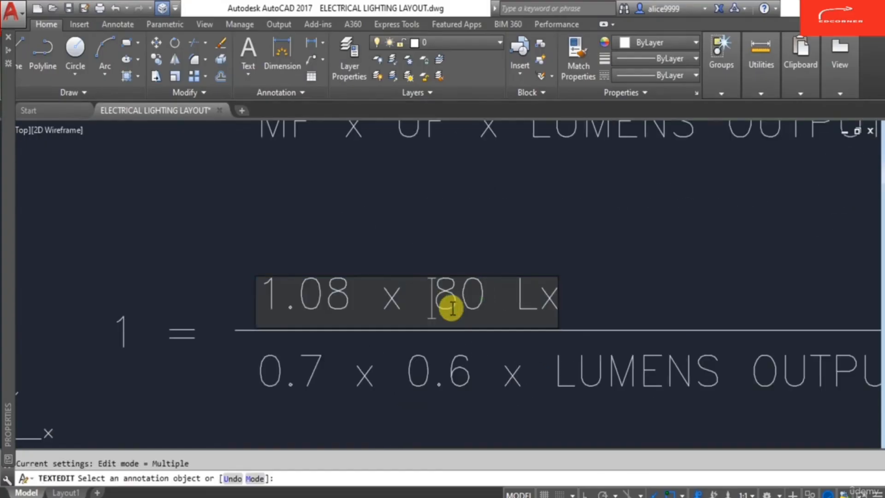
pyautogui.write('200')
pyautogui.click(488, 267)
pyautogui.scroll(-3, 523, 267)
pyautogui.press('Return')
pyautogui.moveTo(494, 381); pyautogui.dragTo(484, 308, button='middle')
pyautogui.press('Escape')
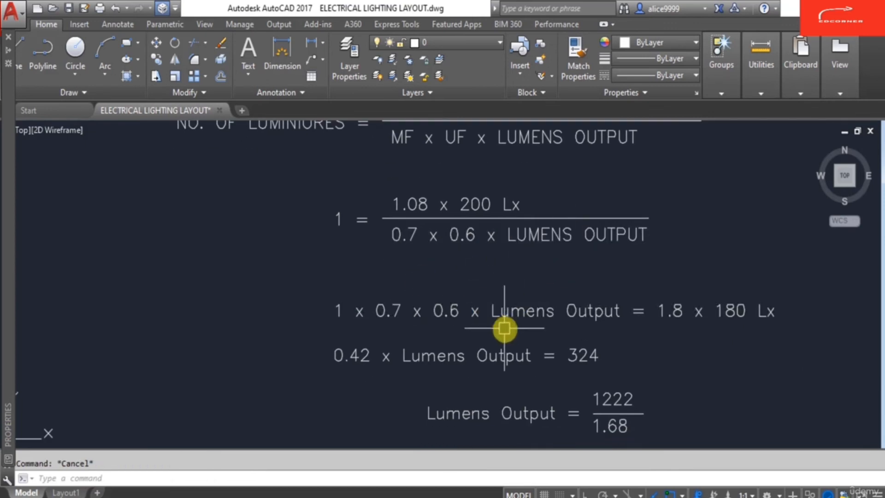
# Change the right-hand side of the 1 x 0.7 x 0.6 x Lumens Output line to 1.08 x 200 Lx.
pyautogui.moveTo(530, 326); pyautogui.dragTo(513, 293, button='middle')
pyautogui.press('Return')
pyautogui.click(486, 277)
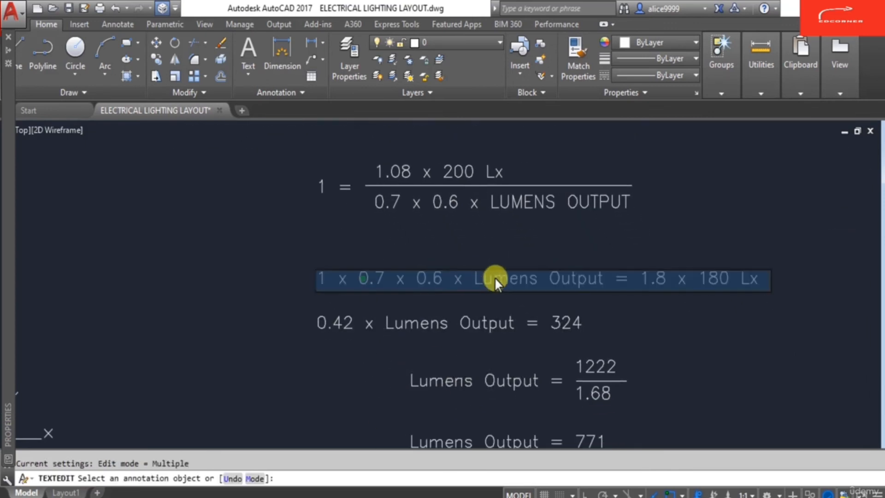
pyautogui.click(650, 280)
pyautogui.press('Right')
pyautogui.write('0')
pyautogui.press('Right')
pyautogui.press('Right')
pyautogui.press('Right')
pyautogui.press('Right')
pyautogui.press('Delete')
pyautogui.press('Delete')
pyautogui.press('Delete')
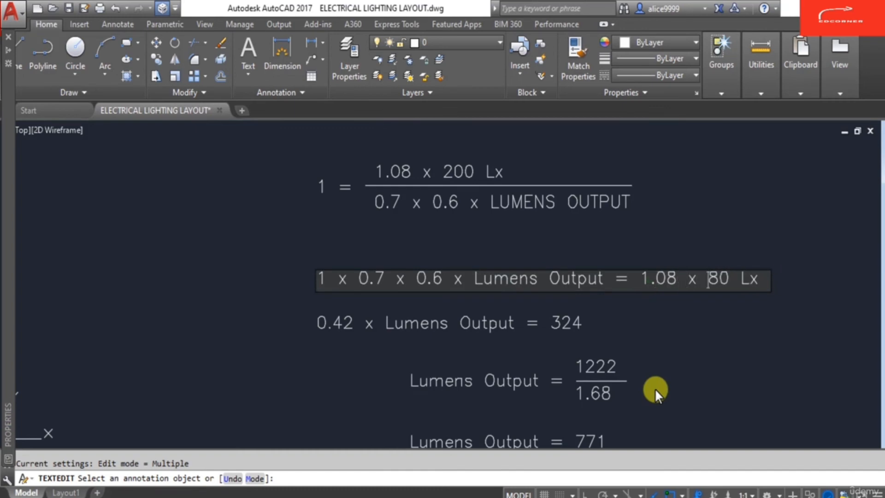
pyautogui.write('200')
pyautogui.press('Return')
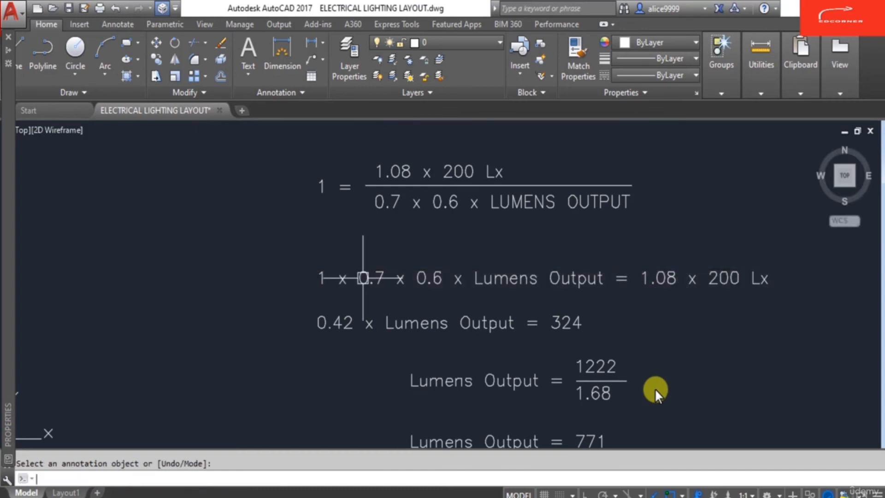
pyautogui.press('Escape')
# Leave text editing, switch to Calculator and compute 1.08 × 200.
pyautogui.press('Return')
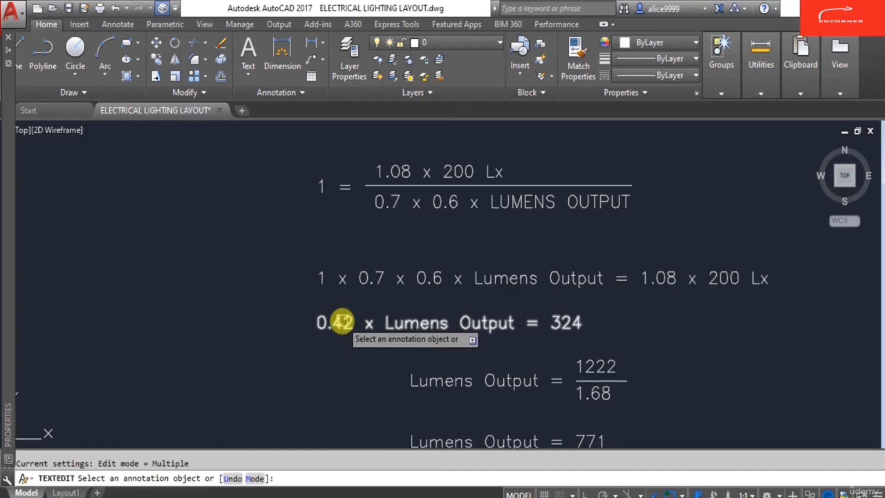
pyautogui.press('Escape')
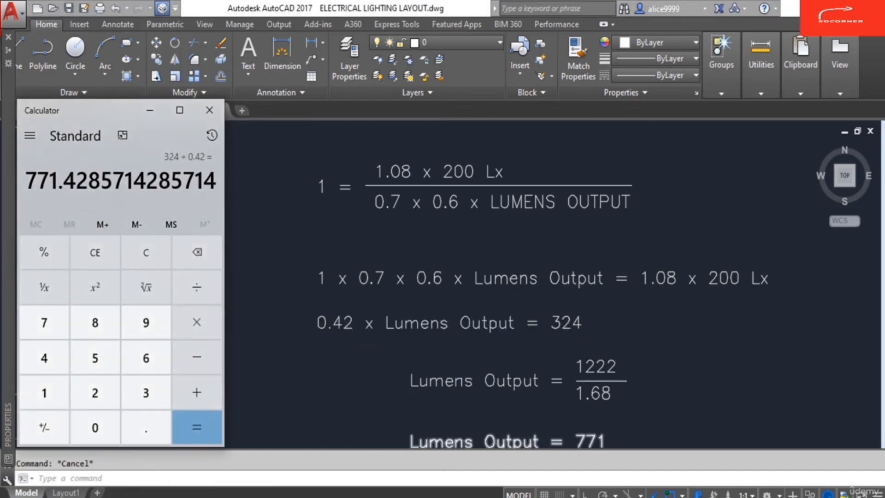
pyautogui.write('1.')
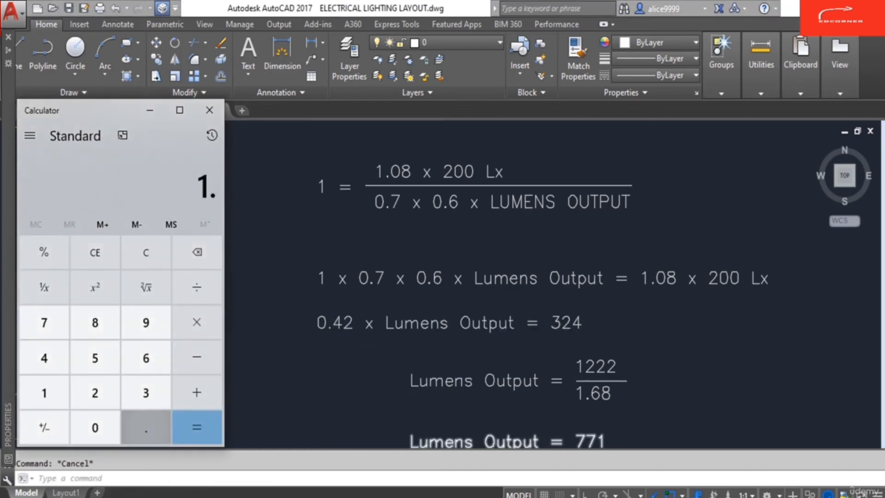
pyautogui.write('200')
pyautogui.press('Return')
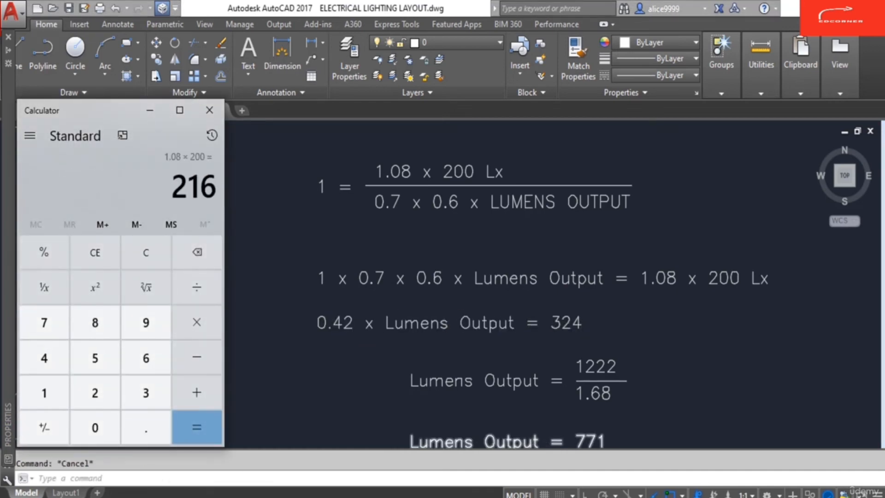
# Return to the AutoCAD drawing and change the 0.42 x Lumens Output line's right-hand side to 216.
pyautogui.click(555, 440)
pyautogui.write('ed')
pyautogui.press('Return')
pyautogui.click(558, 331)
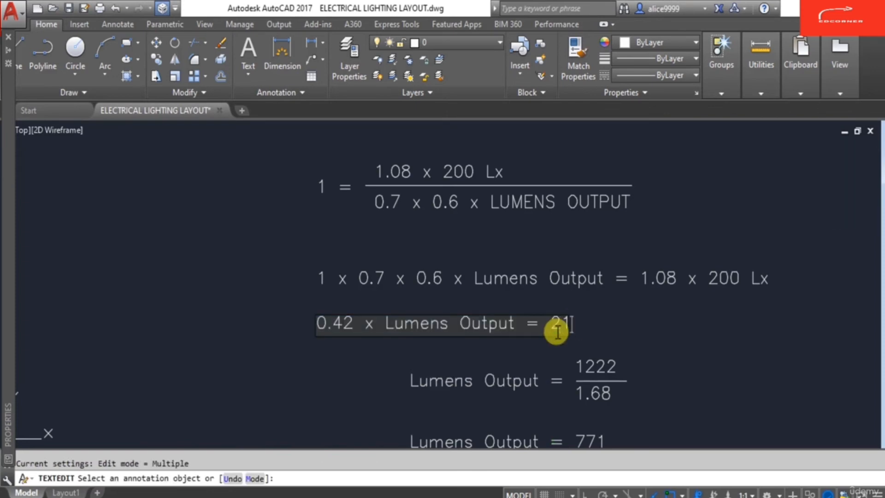
pyautogui.press('Return')
pyautogui.press('Return')
pyautogui.press('Escape')
pyautogui.scroll(-2, 574, 323)
pyautogui.scroll(2, 560, 354)
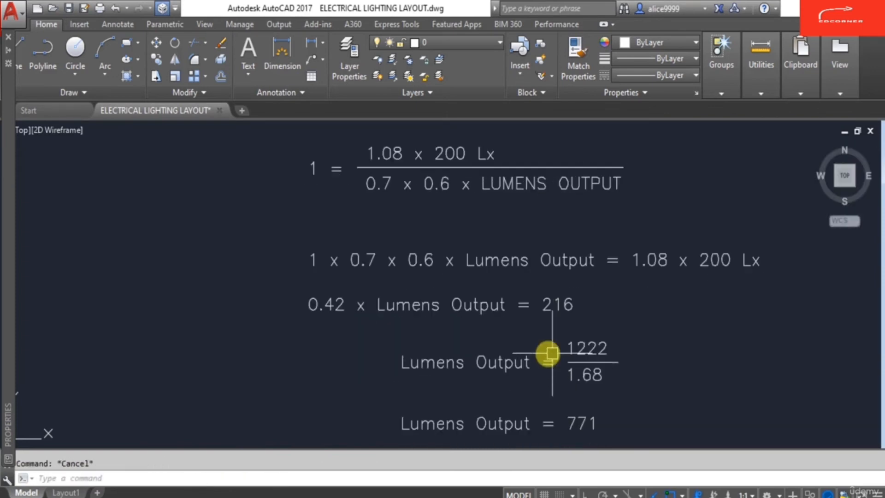
# Switch to Calculator, divide 216 by 0.42 and return to the AutoCAD drawing.
pyautogui.hotkey('alt', 'Tab')
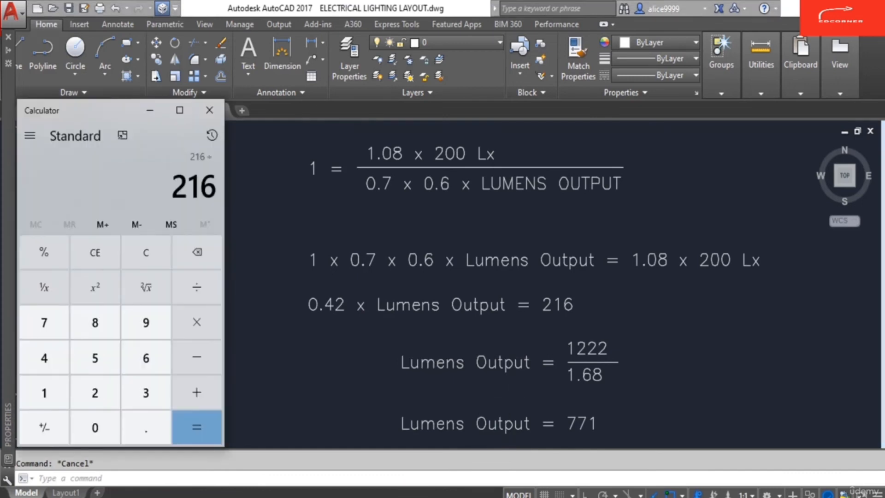
pyautogui.press('Return')
pyautogui.hotkey('alt', 'Tab')
# Change the Lumens Output fraction to 216 over 0.42.
pyautogui.write('ed')
pyautogui.press('Return')
pyautogui.moveTo(586, 390); pyautogui.dragTo(571, 368, button='middle')
pyautogui.scroll(2, 572, 368)
pyautogui.click(569, 322)
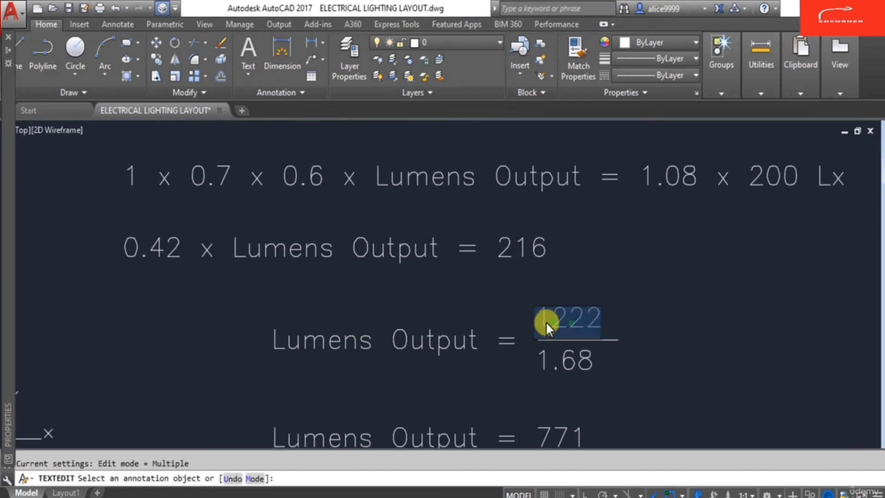
pyautogui.write('216')
pyautogui.click(603, 369)
pyautogui.click(560, 366)
pyautogui.write('0.42')
pyautogui.press('Escape')
pyautogui.press('Escape')
# Set the final Lumens Output result to 515.
pyautogui.moveTo(562, 462); pyautogui.dragTo(561, 352, button='middle')
pyautogui.press('Return')
pyautogui.click(530, 327)
pyautogui.moveTo(530, 328); pyautogui.dragTo(652, 331)
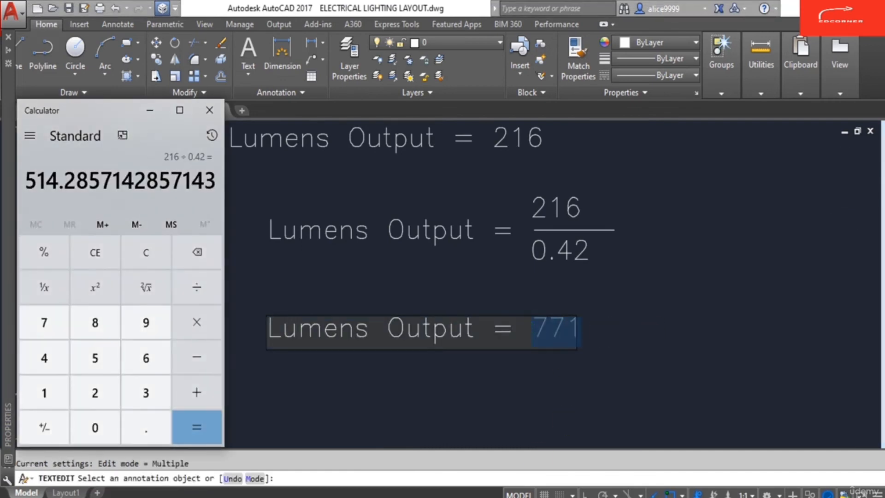
pyautogui.write('515')
pyautogui.press('Return')
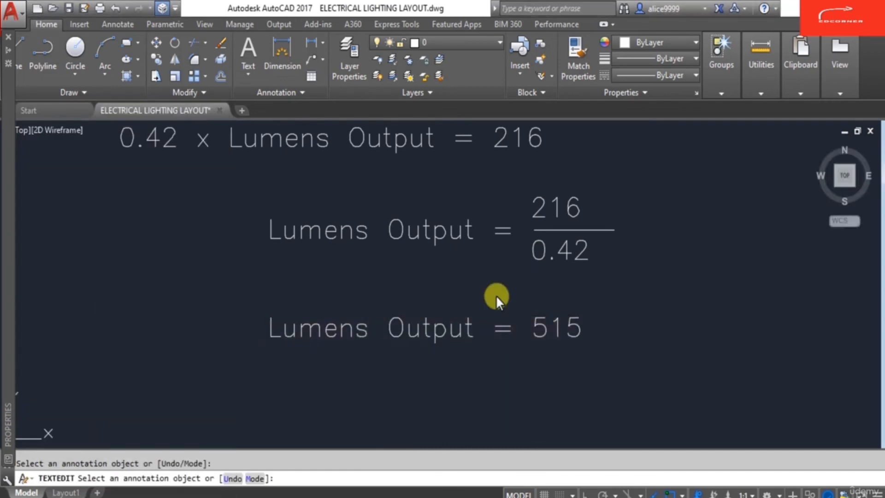
pyautogui.press('Escape')
# Switch to the Excel workbook, look up the LED wattage for 450 lumens on Sheet2, and return to AutoCAD.
pyautogui.scroll(-4, 484, 310)
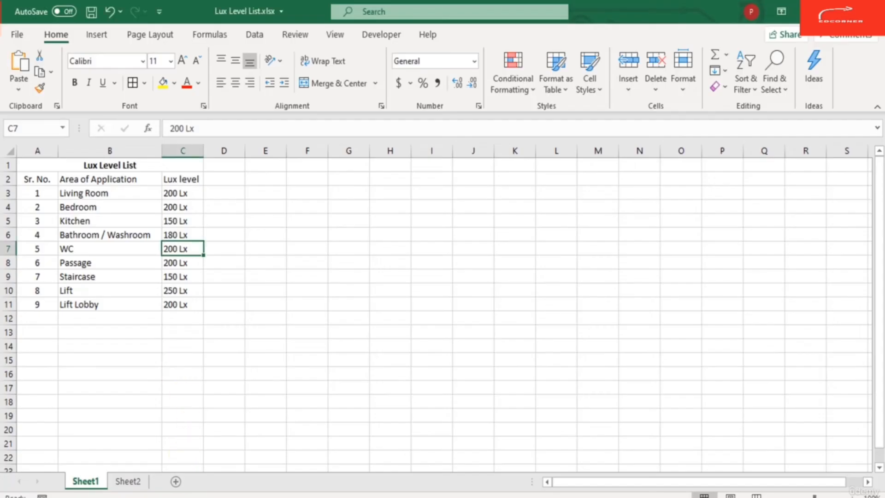
pyautogui.hotkey('alt', 'Tab')
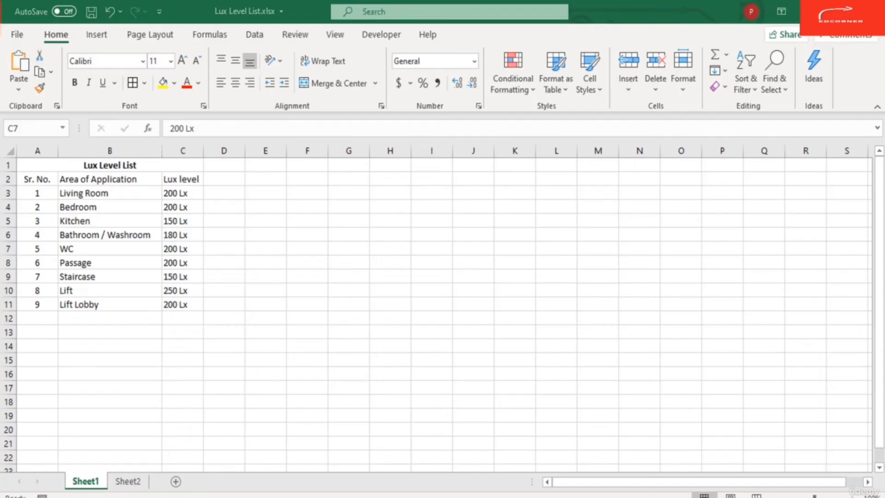
pyautogui.scroll(4, 523, 373)
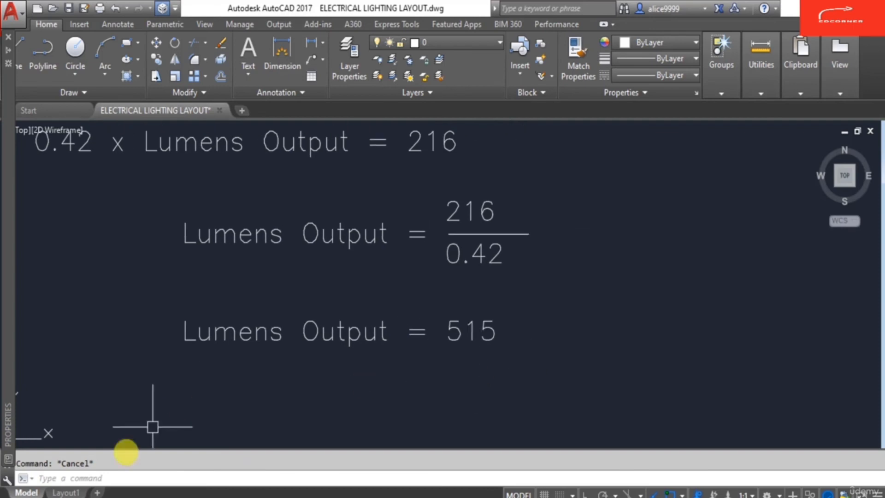
pyautogui.hotkey('alt', 'Tab')
pyautogui.click(104, 322)
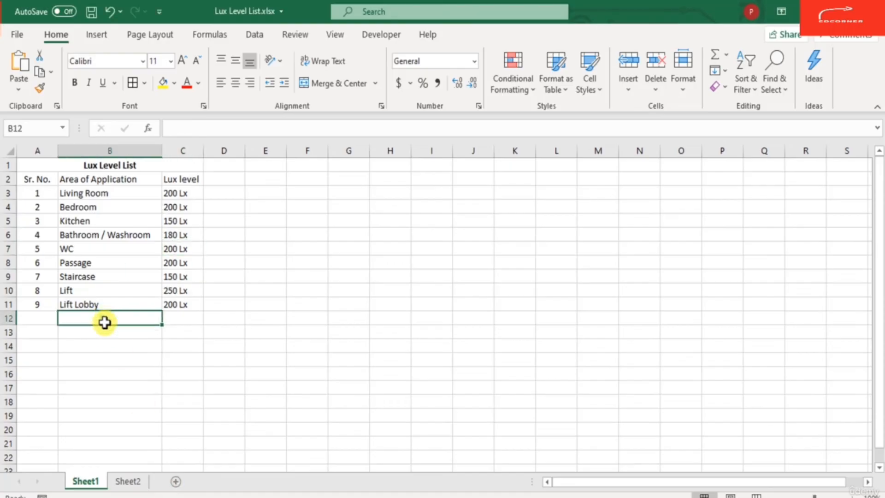
pyautogui.click(125, 481)
pyautogui.click(139, 243)
pyautogui.press('Up')
pyautogui.press('Up')
pyautogui.press('Up')
pyautogui.press('Up')
pyautogui.press('Up')
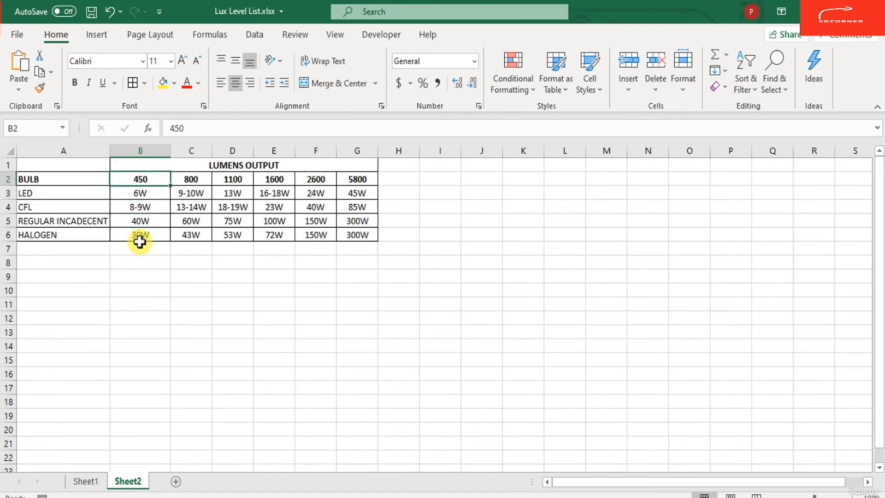
pyautogui.press('Left')
pyautogui.press('Right')
pyautogui.press('Down')
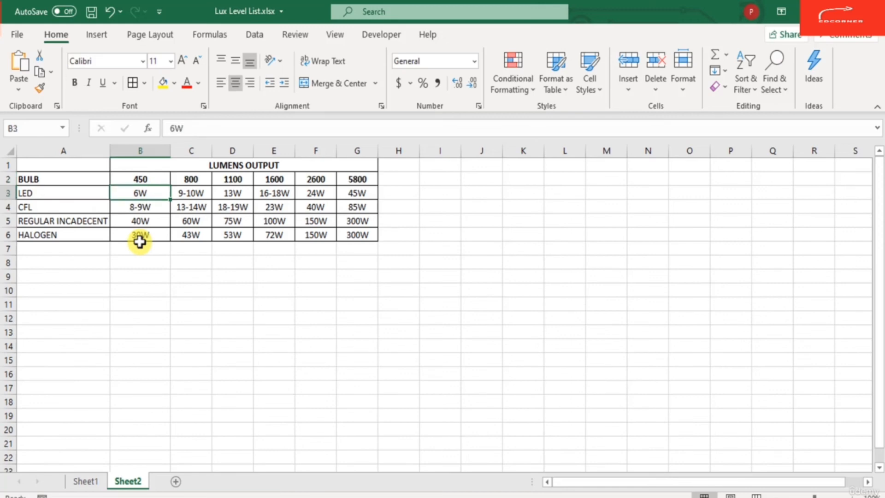
pyautogui.click(219, 479)
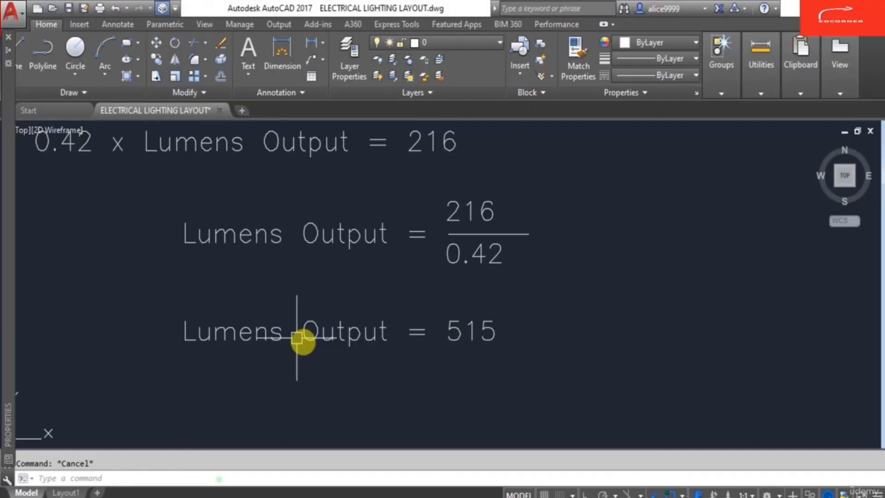
# Stretch the light legend's frame straight down by about 463 units to make room for another row.
pyautogui.scroll(-10, 407, 318)
pyautogui.moveTo(517, 306); pyautogui.dragTo(351, 434, button='middle')
pyautogui.moveTo(552, 232); pyautogui.dragTo(518, 304, button='middle')
pyautogui.scroll(4, 618, 258)
pyautogui.scroll(2, 636, 312)
pyautogui.write('s')
pyautogui.press('Return')
pyautogui.click(634, 308)
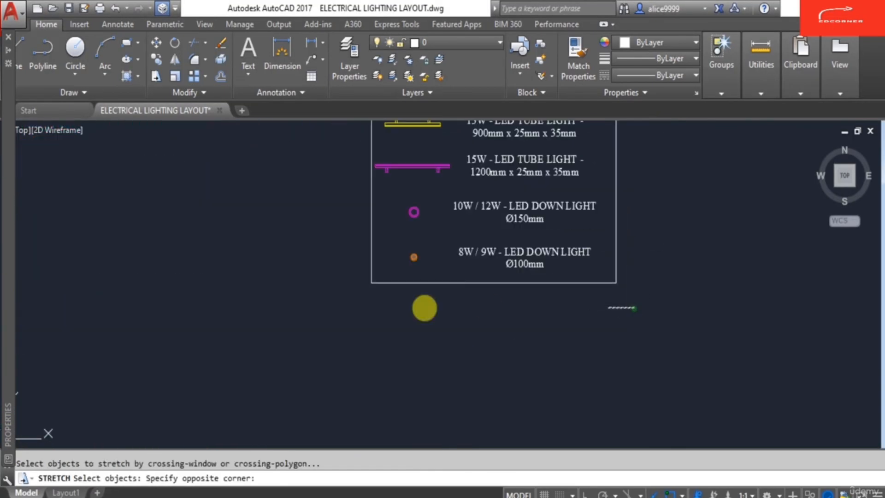
pyautogui.click(319, 279)
pyautogui.press('Return')
pyautogui.click(381, 320)
pyautogui.press('F8')
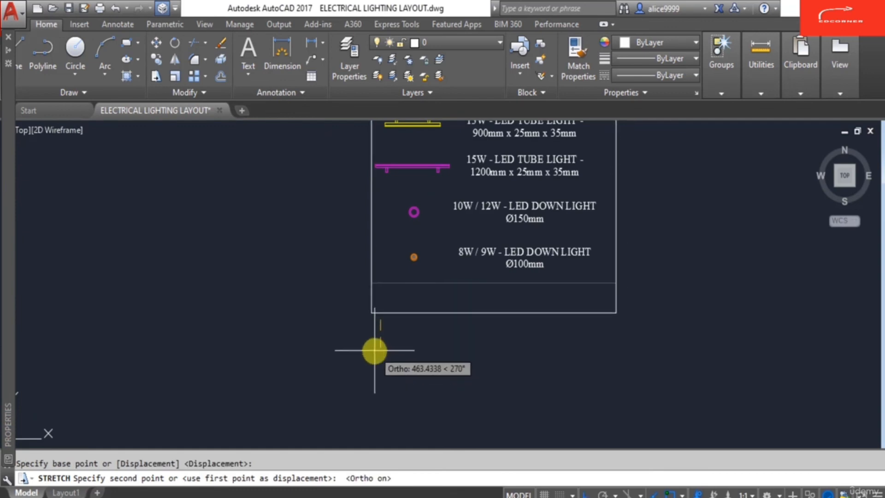
pyautogui.click(374, 351)
pyautogui.press('Escape')
# Copy the 8W / 9W LED down light symbol straight down into the legend's empty bottom row.
pyautogui.write('co')
pyautogui.press('Return')
pyautogui.scroll(3, 437, 272)
pyautogui.click(412, 262)
pyautogui.click(353, 237)
pyautogui.press('Return')
pyautogui.click(378, 265)
pyautogui.click(399, 346)
pyautogui.press('Escape')
# Explode the copied down light symbol and erase its hatch.
pyautogui.scroll(4, 391, 324)
pyautogui.write('x')
pyautogui.press('Return')
pyautogui.click(379, 310)
pyautogui.press('Return')
pyautogui.scroll(6, 380, 310)
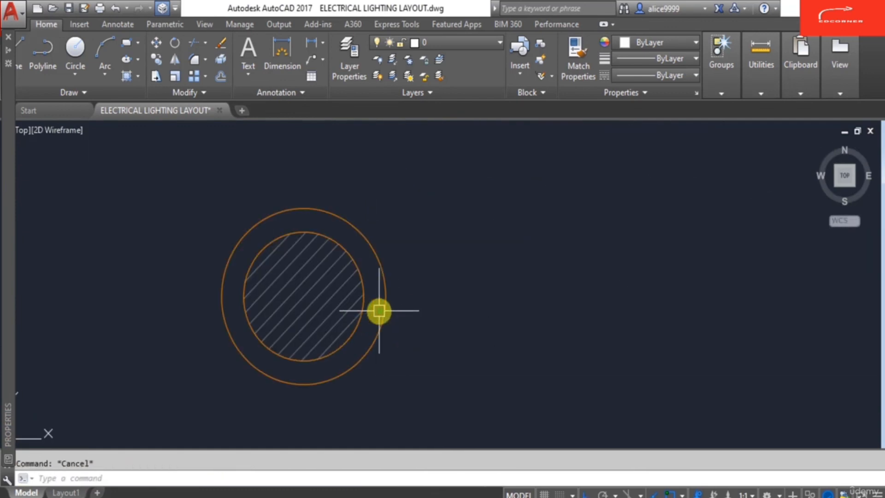
pyautogui.click(347, 306)
pyautogui.press('Return')
pyautogui.press('Escape')
# Change the colour of the copied symbol's two circles to cyan.
pyautogui.click(413, 337)
pyautogui.click(319, 291)
pyautogui.scroll(-5, 432, 292)
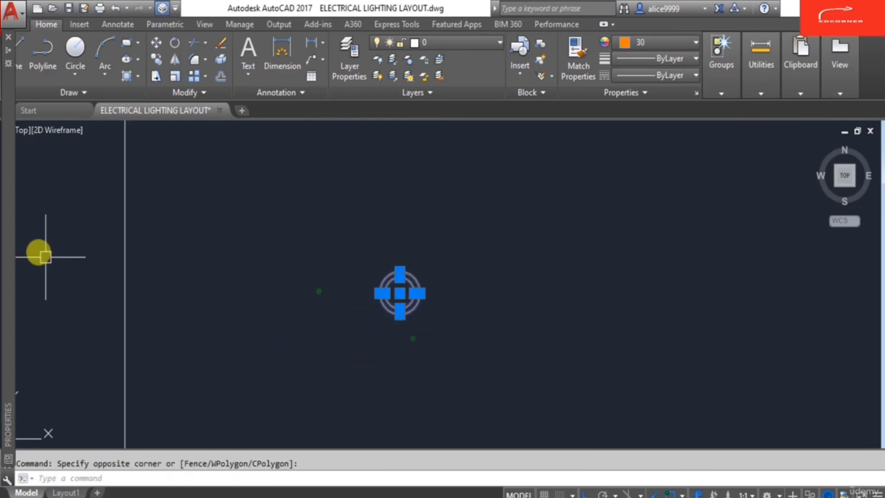
pyautogui.moveTo(6, 228)
pyautogui.click(124, 79)
pyautogui.click(123, 79)
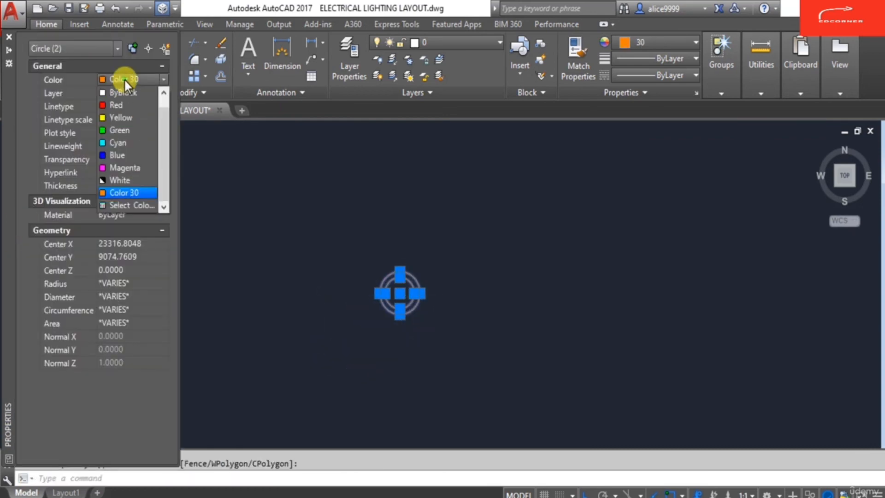
pyautogui.click(125, 167)
pyautogui.press('Escape')
# Copy the 8W / 9W LED DOWN LIGHT description straight down beside the cyan symbol.
pyautogui.scroll(-4, 440, 361)
pyautogui.scroll(2, 542, 332)
pyautogui.write('CO')
pyautogui.press('Return')
pyautogui.click(550, 336)
pyautogui.click(498, 305)
pyautogui.press('Return')
pyautogui.click(494, 343)
pyautogui.scroll(4, 492, 391)
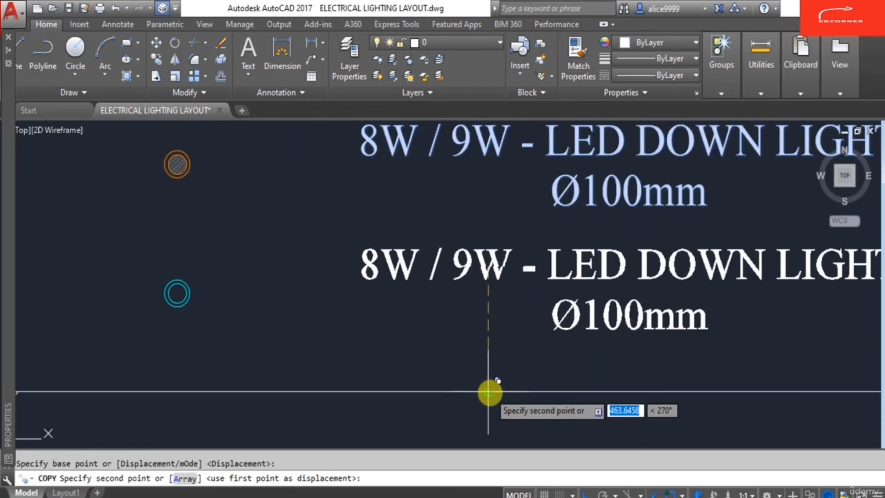
pyautogui.click(488, 391)
pyautogui.press('Escape')
# Move the copied description slightly down to line up with the cyan symbol.
pyautogui.scroll(-2, 485, 374)
pyautogui.write('m')
pyautogui.press('Return')
pyautogui.click(466, 317)
pyautogui.press('Return')
pyautogui.click(372, 337)
pyautogui.click(371, 352)
pyautogui.press('Escape')
# Change the wattage in the bottom legend description to 4W / 6W.
pyautogui.write('ED')
pyautogui.press('Return')
pyautogui.click(428, 323)
pyautogui.press('BackSpace')
pyautogui.write('4')
pyautogui.press('Right')
pyautogui.press('Right')
pyautogui.press('Right')
pyautogui.press('Right')
pyautogui.press('Delete')
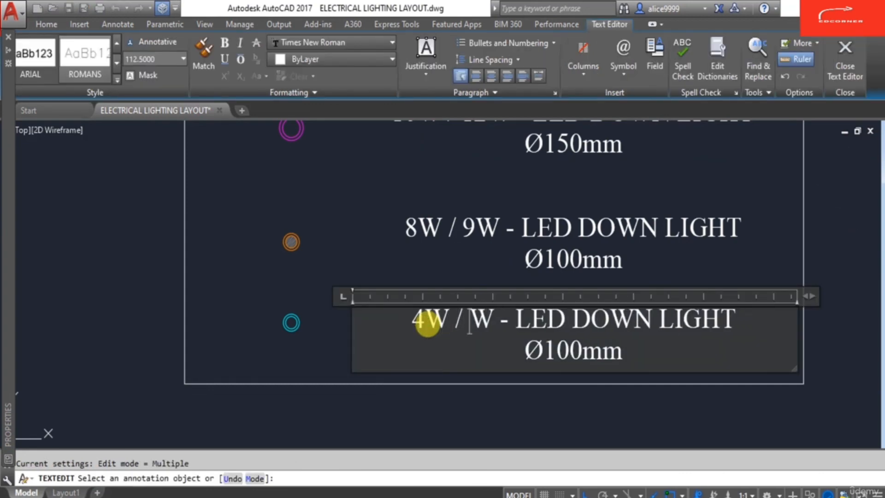
pyautogui.write('6')
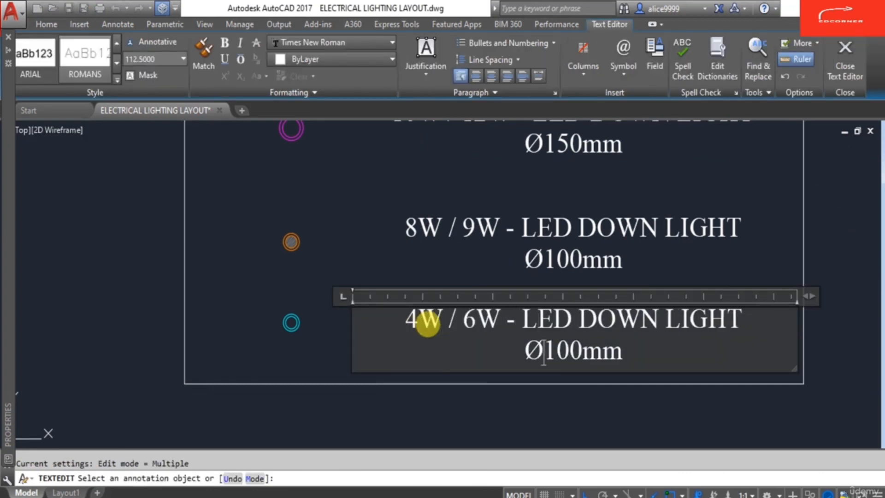
# Change the diameter in the bottom legend description to 75 mm and leave text editing.
pyautogui.press('Delete')
pyautogui.press('Delete')
pyautogui.press('Delete')
pyautogui.write('75')
pyautogui.click(465, 388)
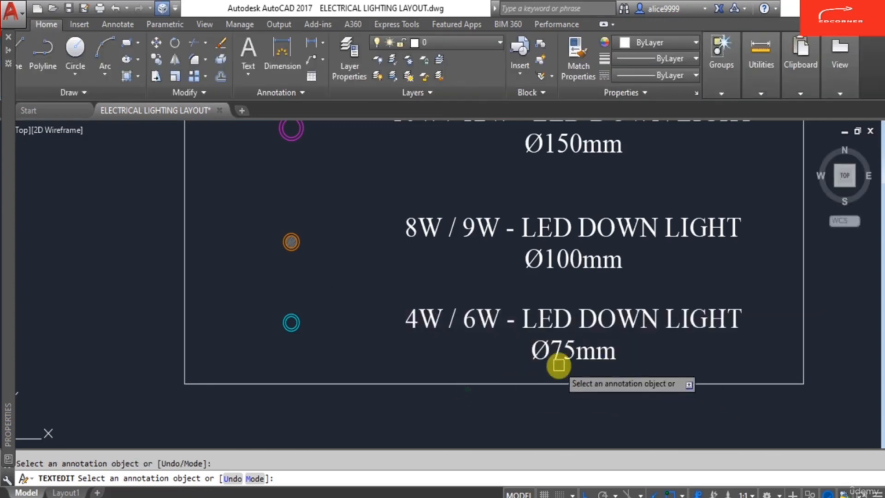
pyautogui.press('Escape')
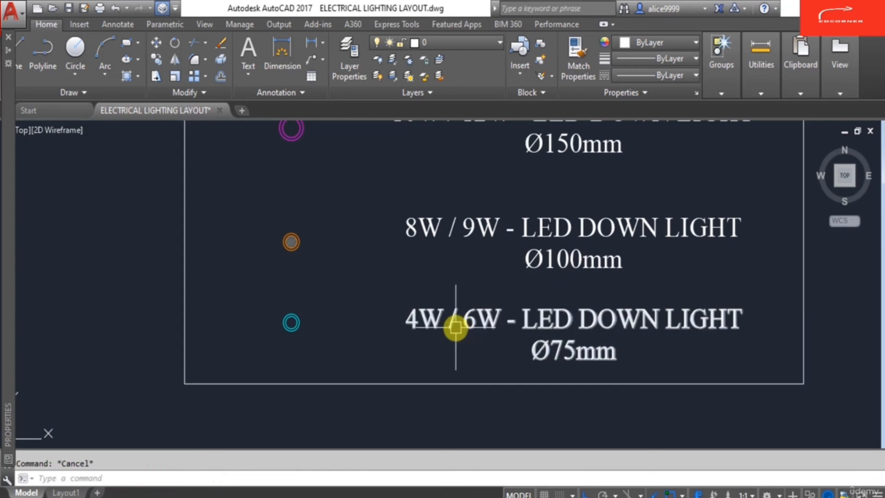
# Try to define a block named 4/6W from the two cyan circles with its base point at their centre.
pyautogui.scroll(-3, 445, 331)
pyautogui.write('b')
pyautogui.press('Return')
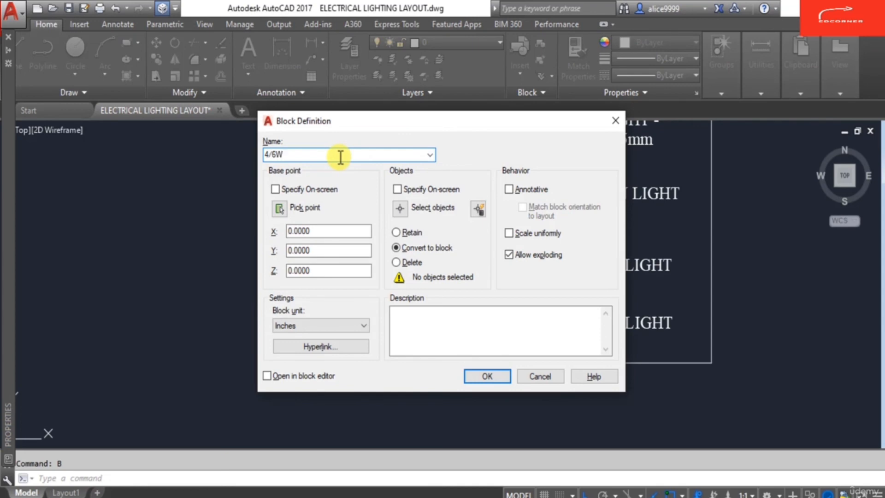
pyautogui.click(400, 208)
pyautogui.moveTo(415, 341); pyautogui.dragTo(359, 312)
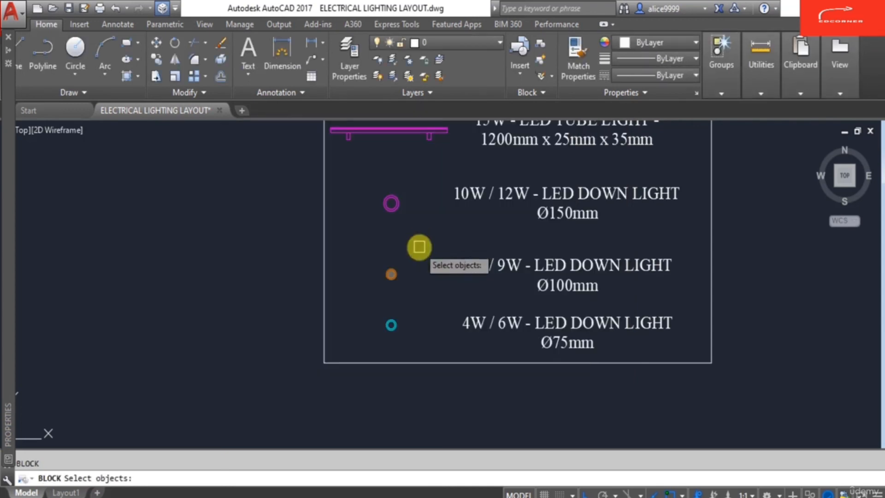
pyautogui.press('Return')
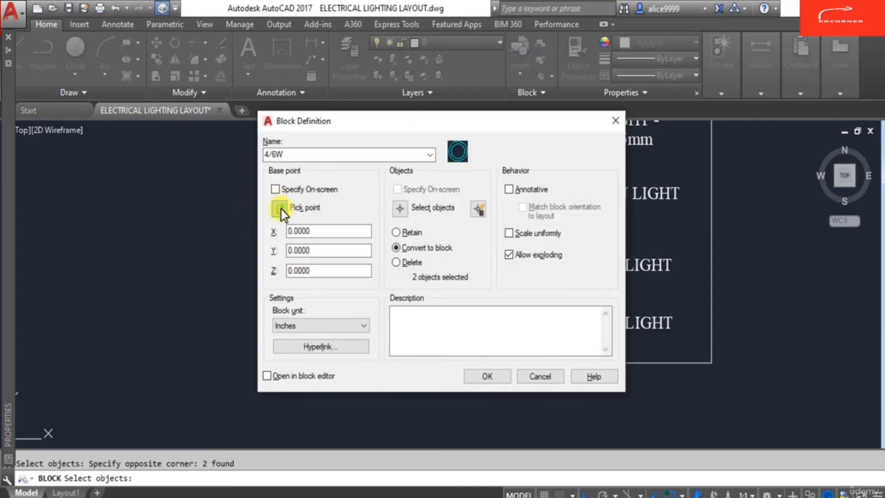
pyautogui.click(283, 208)
pyautogui.click(415, 300)
pyautogui.click(470, 376)
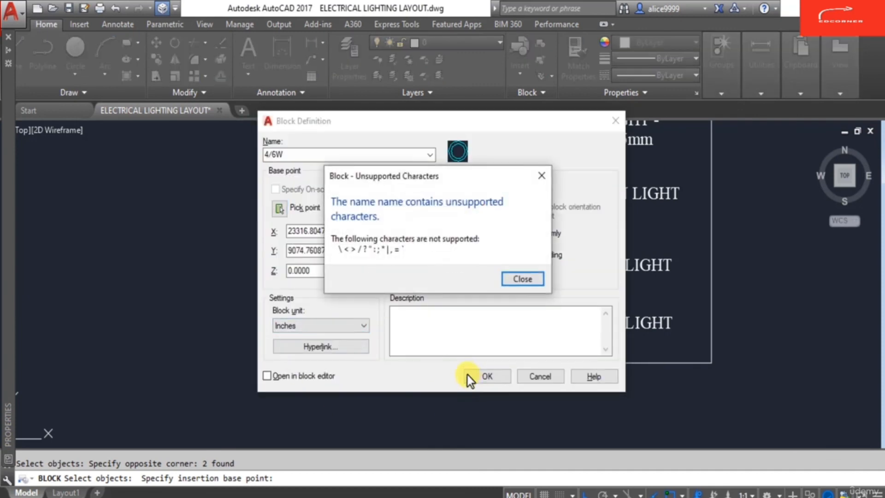
# Replace the block name with one free of unsupported characters and create the block.
pyautogui.click(505, 276)
pyautogui.doubleClick(276, 155)
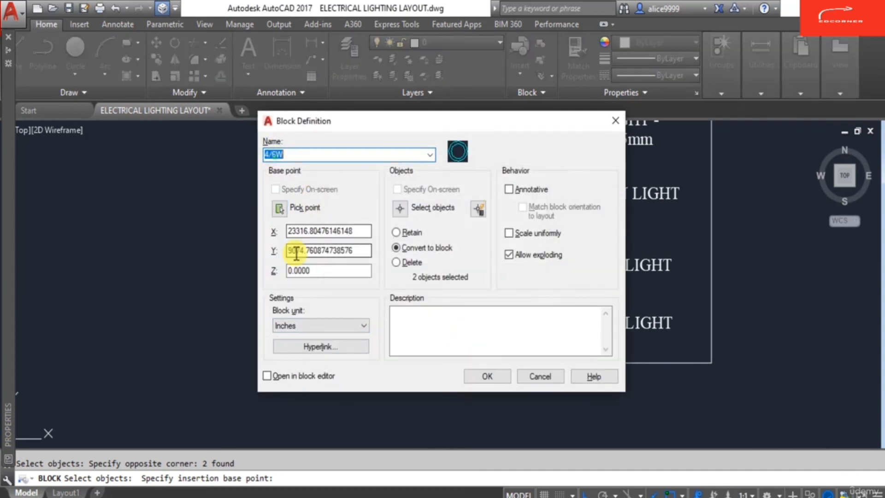
pyautogui.click(492, 377)
pyautogui.press('Escape')
pyautogui.scroll(-2, 466, 355)
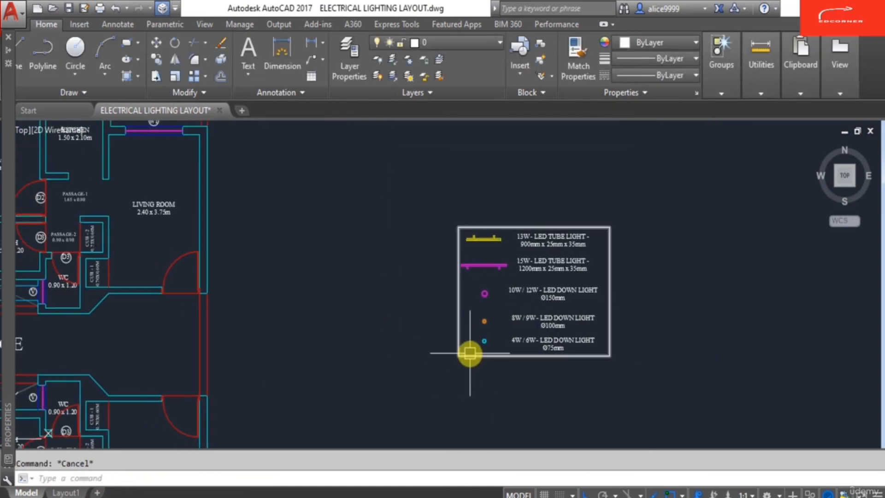
# Copy the cyan 4W / 6W down light from the legend to the middle of the 0.90 x 1.20 WC.
pyautogui.write('O')
pyautogui.scroll(2, 484, 348)
pyautogui.click(485, 330)
pyautogui.press('Return')
pyautogui.click(508, 349)
pyautogui.press('F8')
pyautogui.scroll(-2, 520, 334)
pyautogui.moveTo(336, 298); pyautogui.dragTo(615, 306, button='middle')
pyautogui.moveTo(184, 312); pyautogui.dragTo(630, 317, button='middle')
pyautogui.scroll(4, 289, 268)
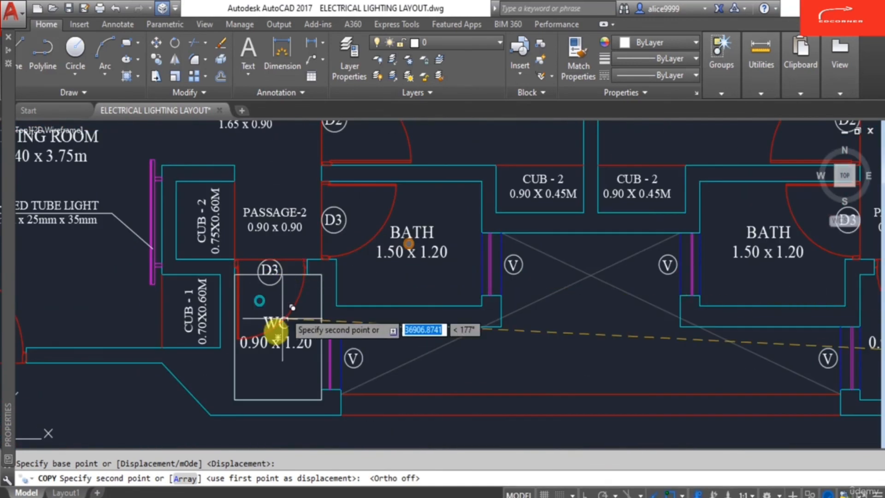
pyautogui.scroll(4, 285, 372)
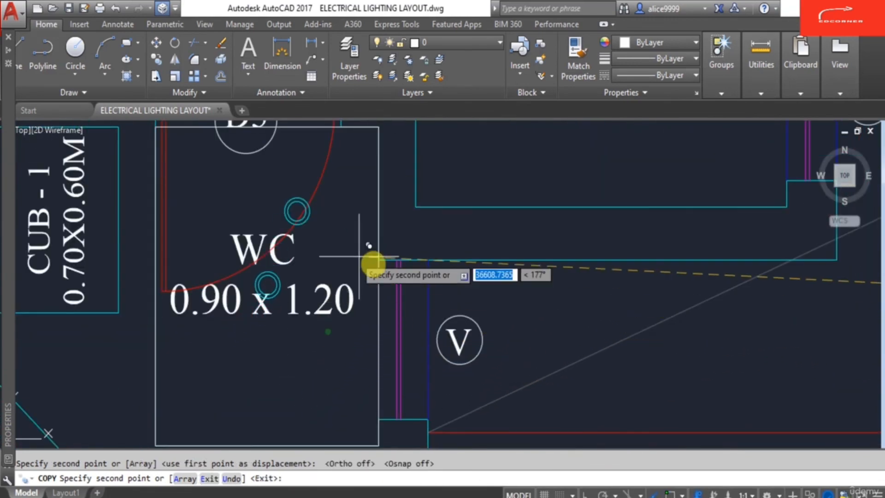
pyautogui.scroll(-4, 375, 269)
pyautogui.press('Escape')
pyautogui.scroll(-3, 356, 296)
pyautogui.scroll(5, 393, 331)
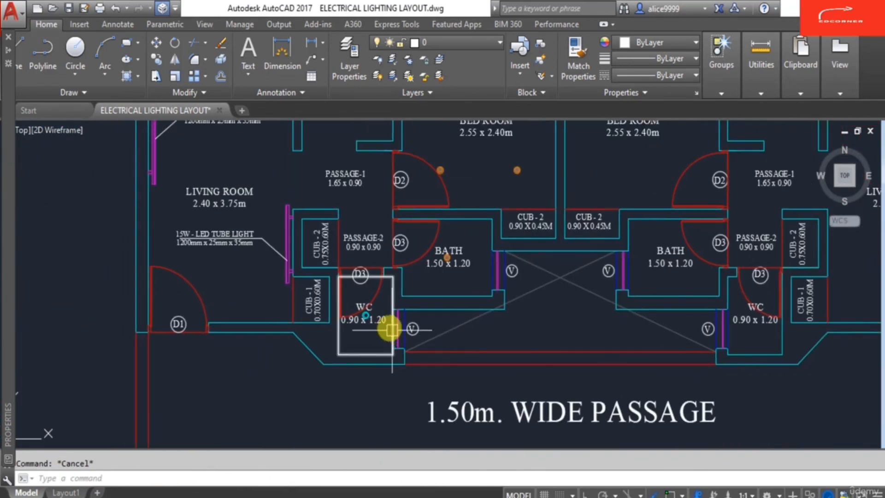
pyautogui.write('la')
pyautogui.press('Return')
pyautogui.click(8, 37)
pyautogui.press('Escape')
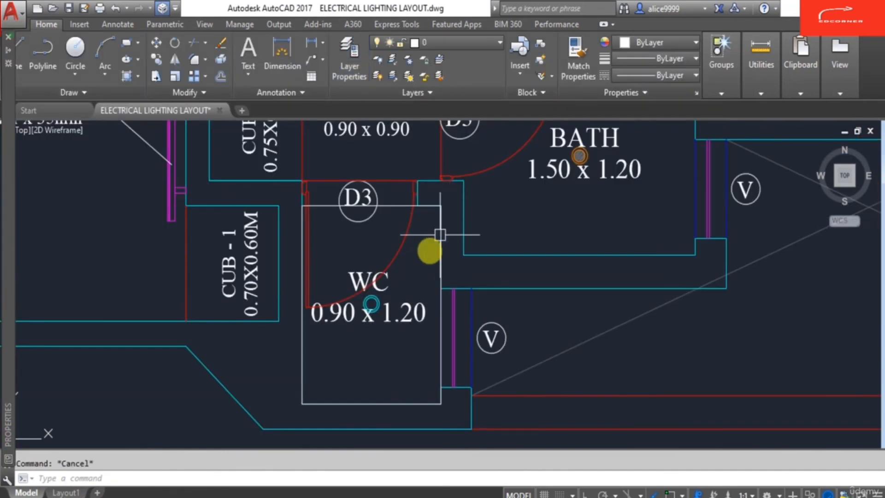
pyautogui.scroll(-5, 405, 297)
pyautogui.moveTo(390, 373); pyautogui.dragTo(372, 389, button='middle')
pyautogui.scroll(-4, 419, 332)
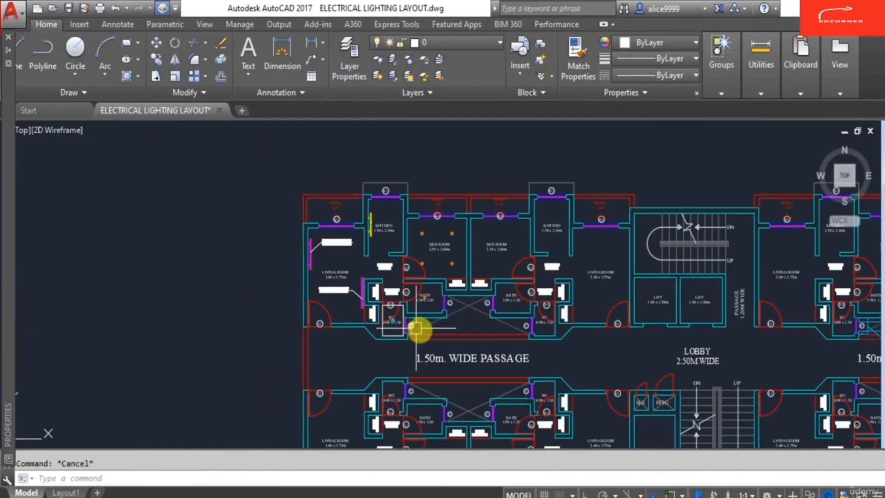
pyautogui.scroll(5, 403, 316)
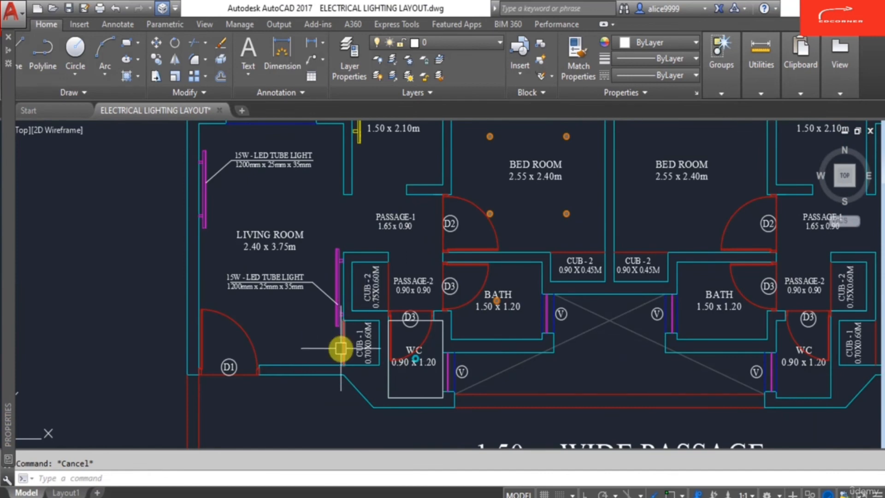
pyautogui.moveTo(341, 348)
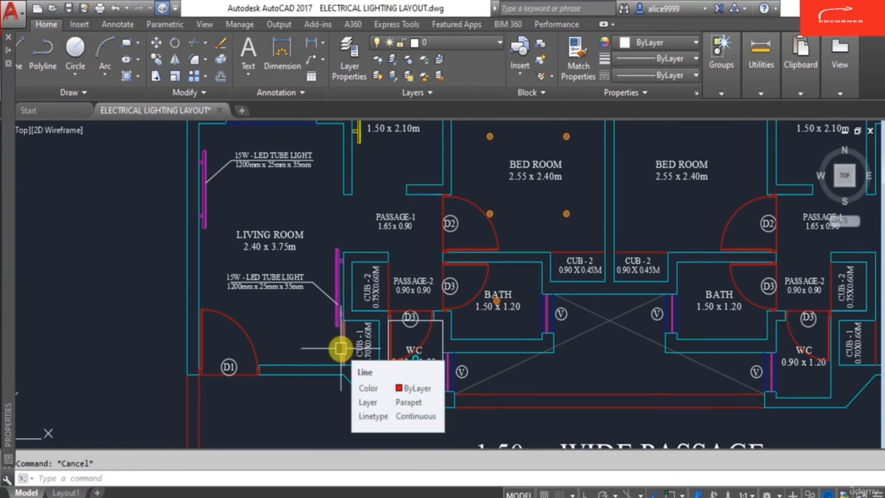